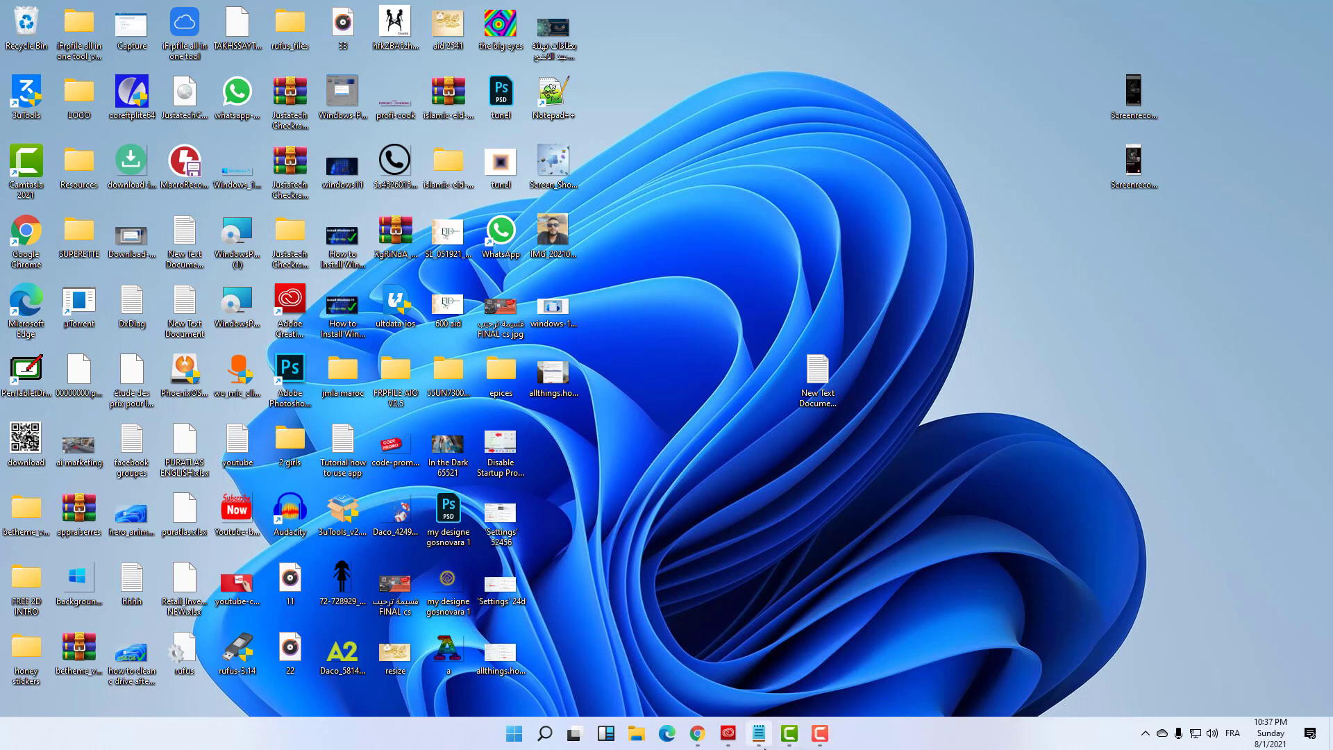
Step: Restore the Notepad checklist of cache-clearing methods and move its window down and away from the desktop icons
click(759, 740)
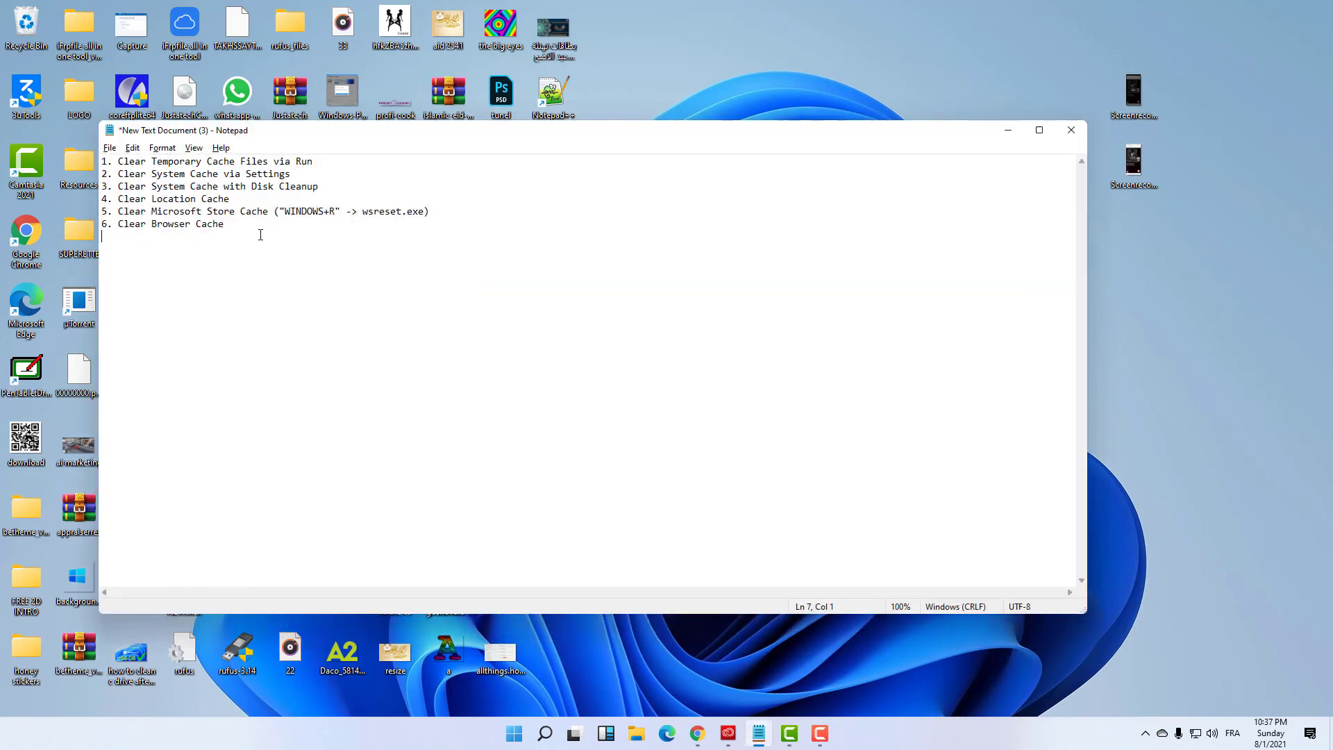
drag(261, 234, 66, 151)
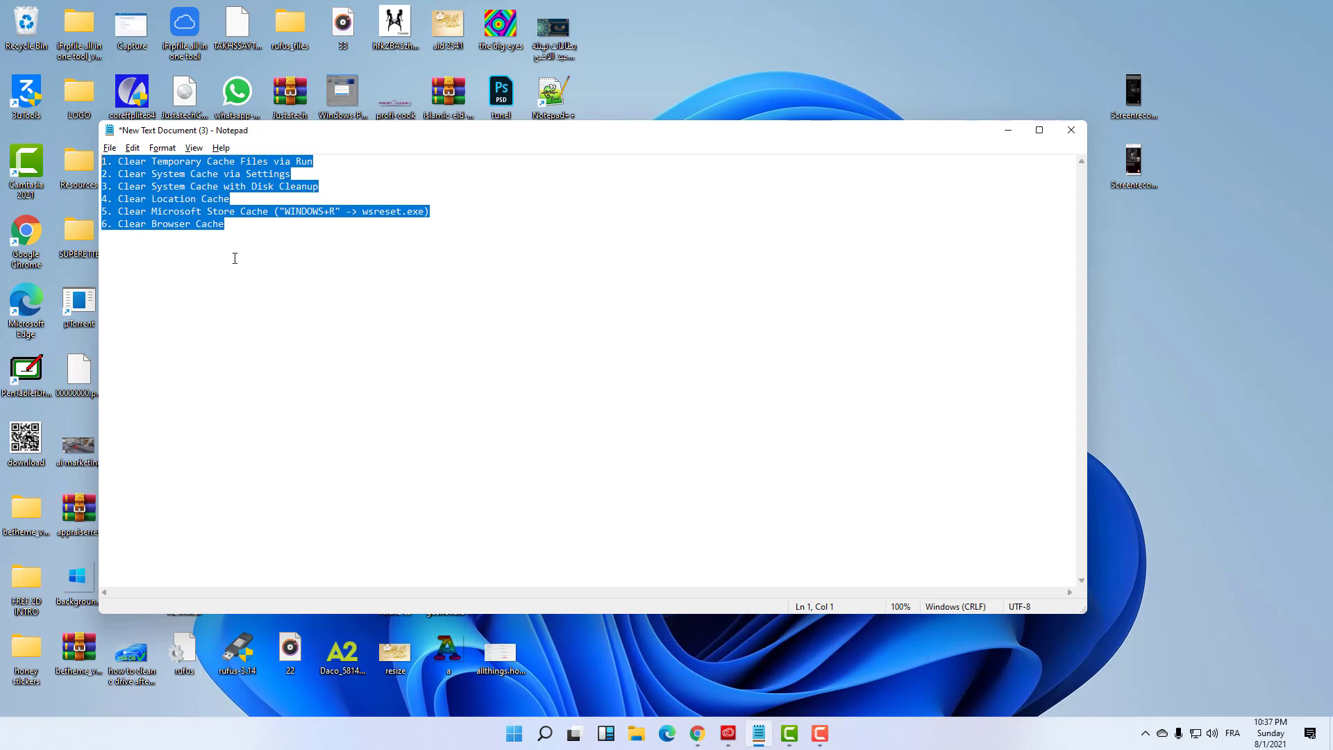
drag(906, 130, 1148, 223)
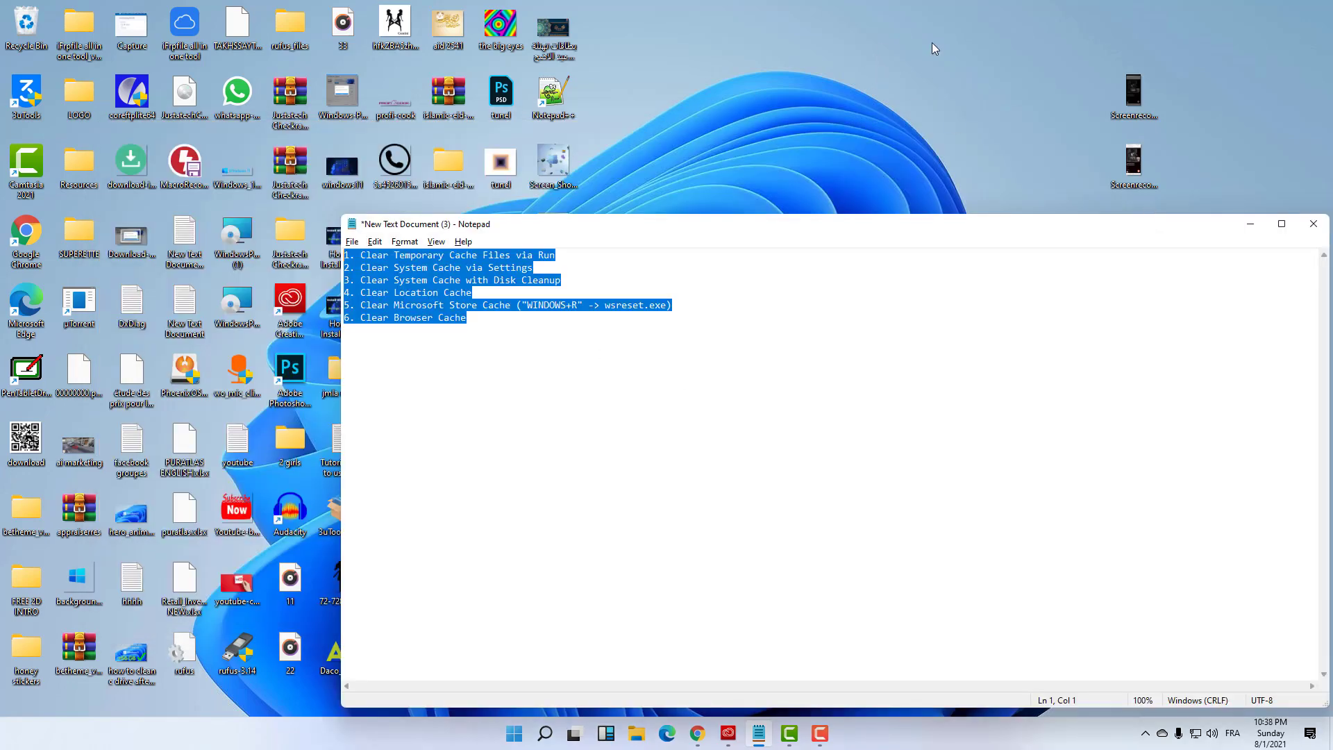
click(778, 422)
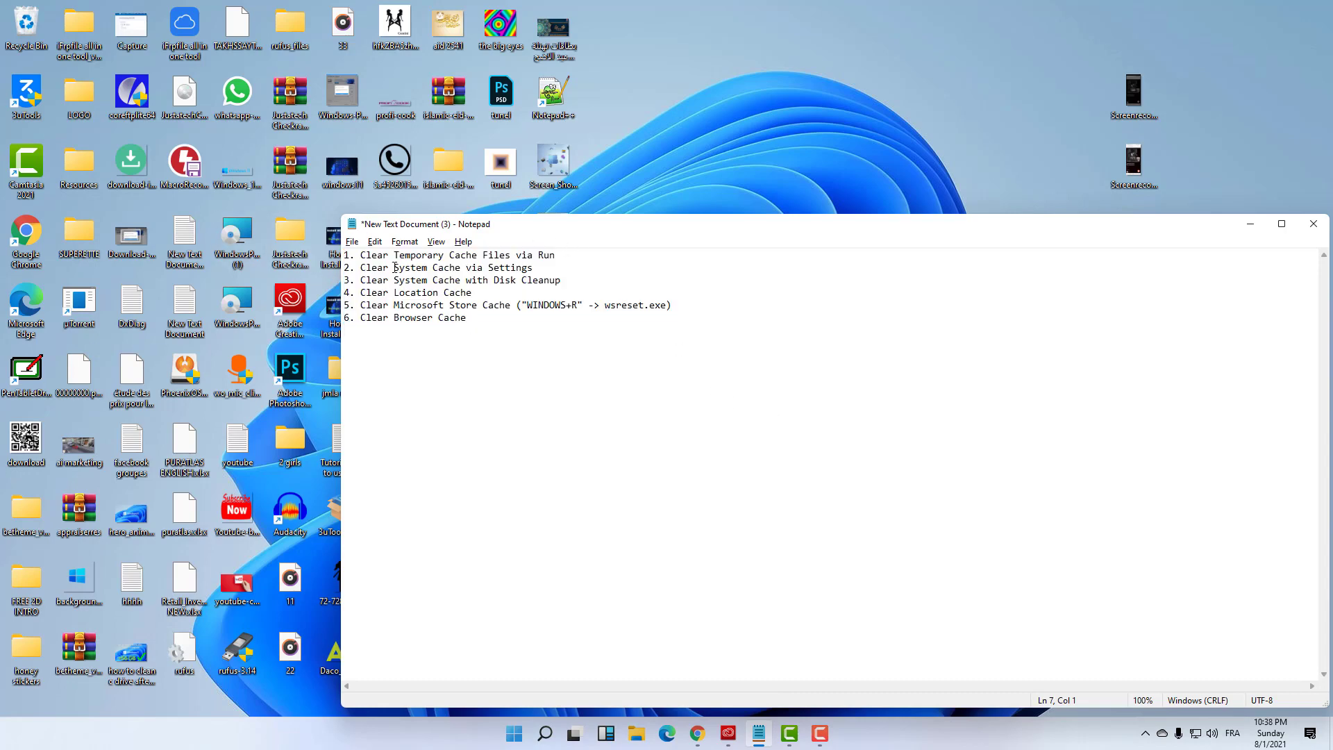
Step: Enlarge the display of the Notepad checklist to 260% zoom and clear the text selection
key(ctrl+a)
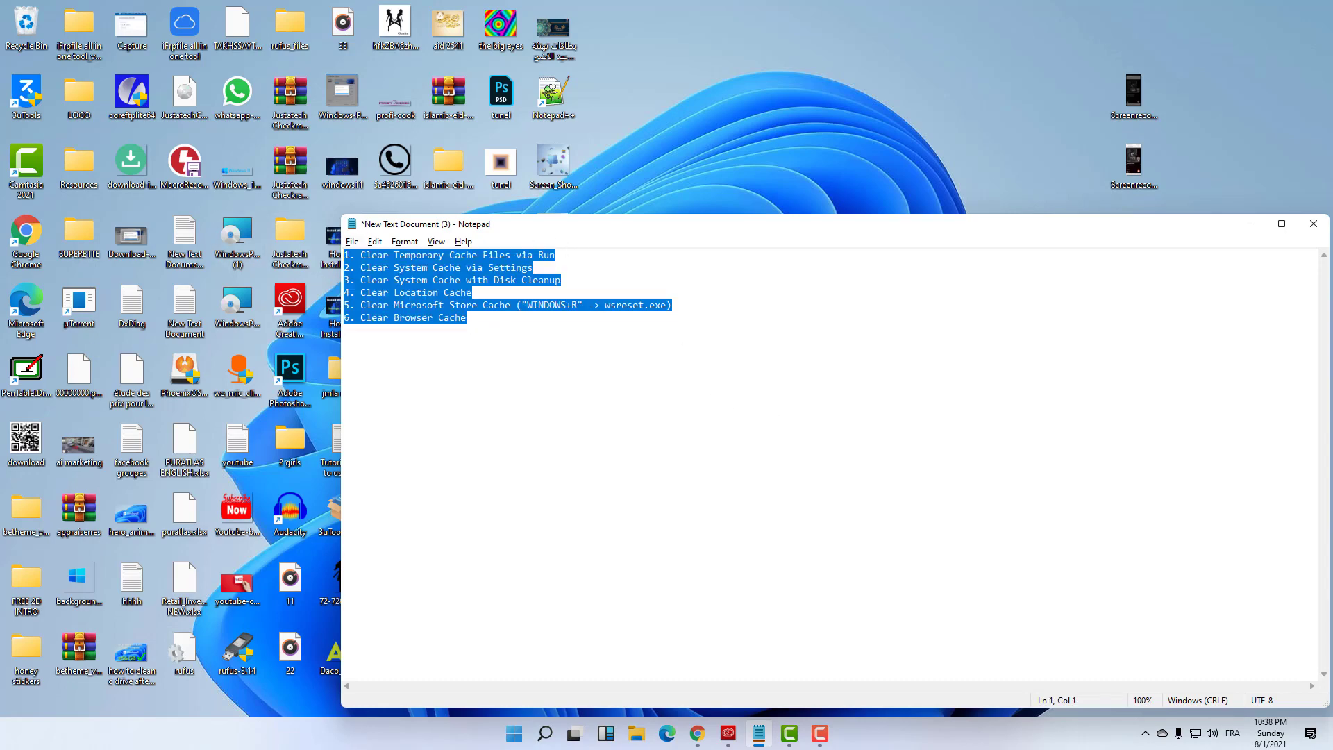
key(ctrl+plus)
key(ctrl+plus)
key(ctrl+plus)
key(ctrl+plus)
key(ctrl+plus)
key(ctrl+plus)
key(ctrl+plus)
key(ctrl+plus)
key(ctrl+plus)
key(ctrl+plus)
key(ctrl+plus)
key(ctrl+plus)
key(ctrl+plus)
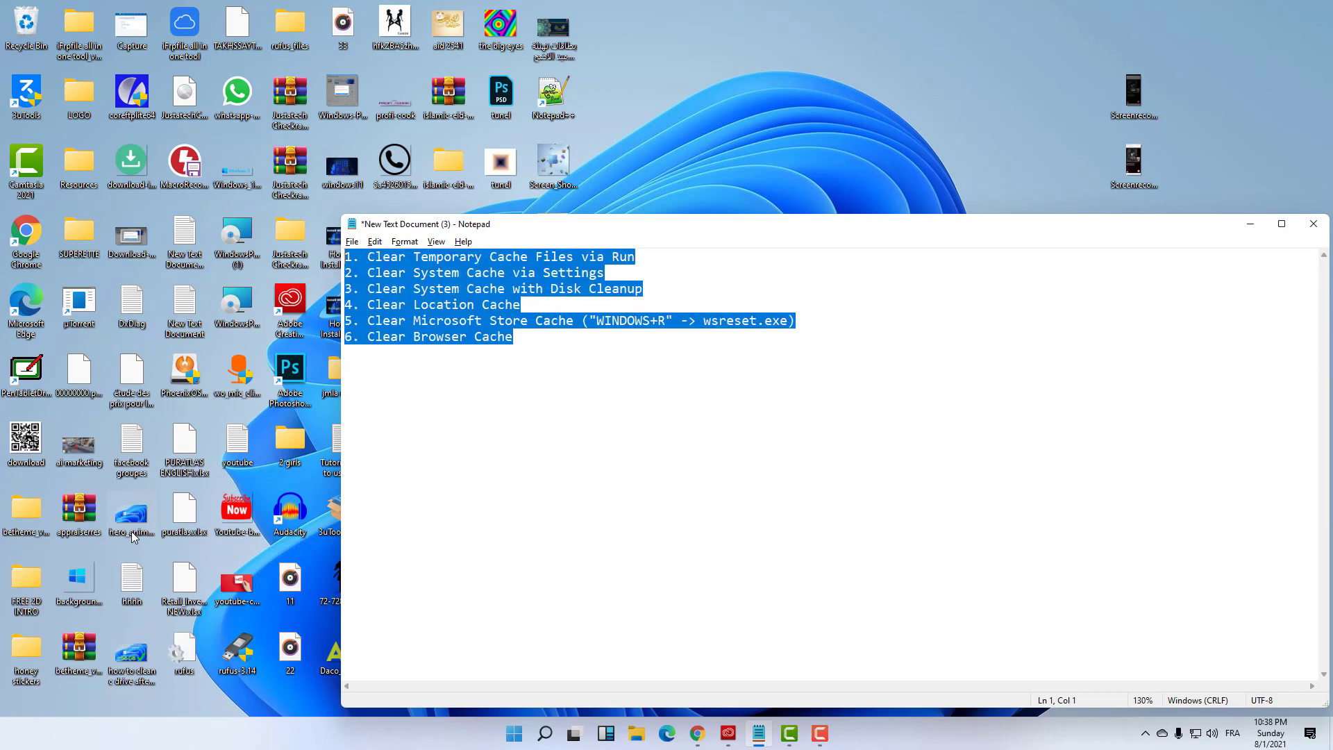
key(ctrl+plus)
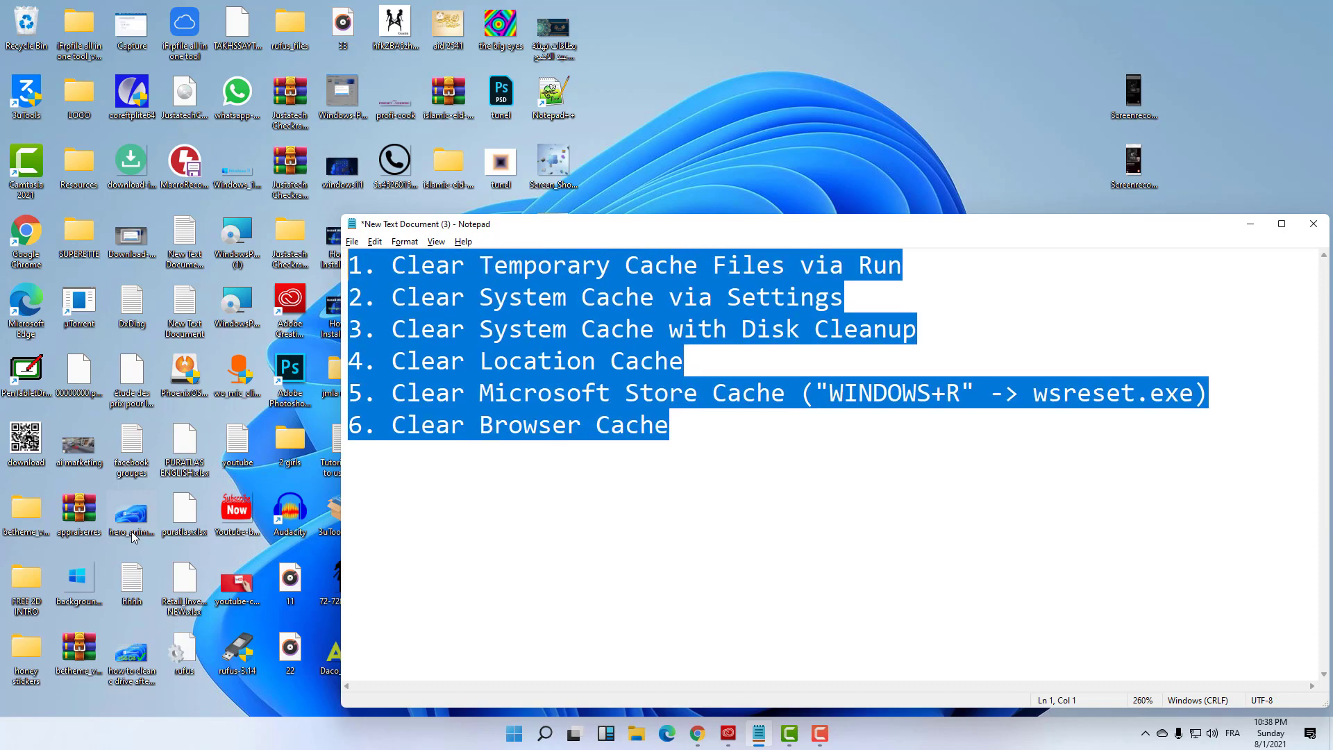
click(714, 473)
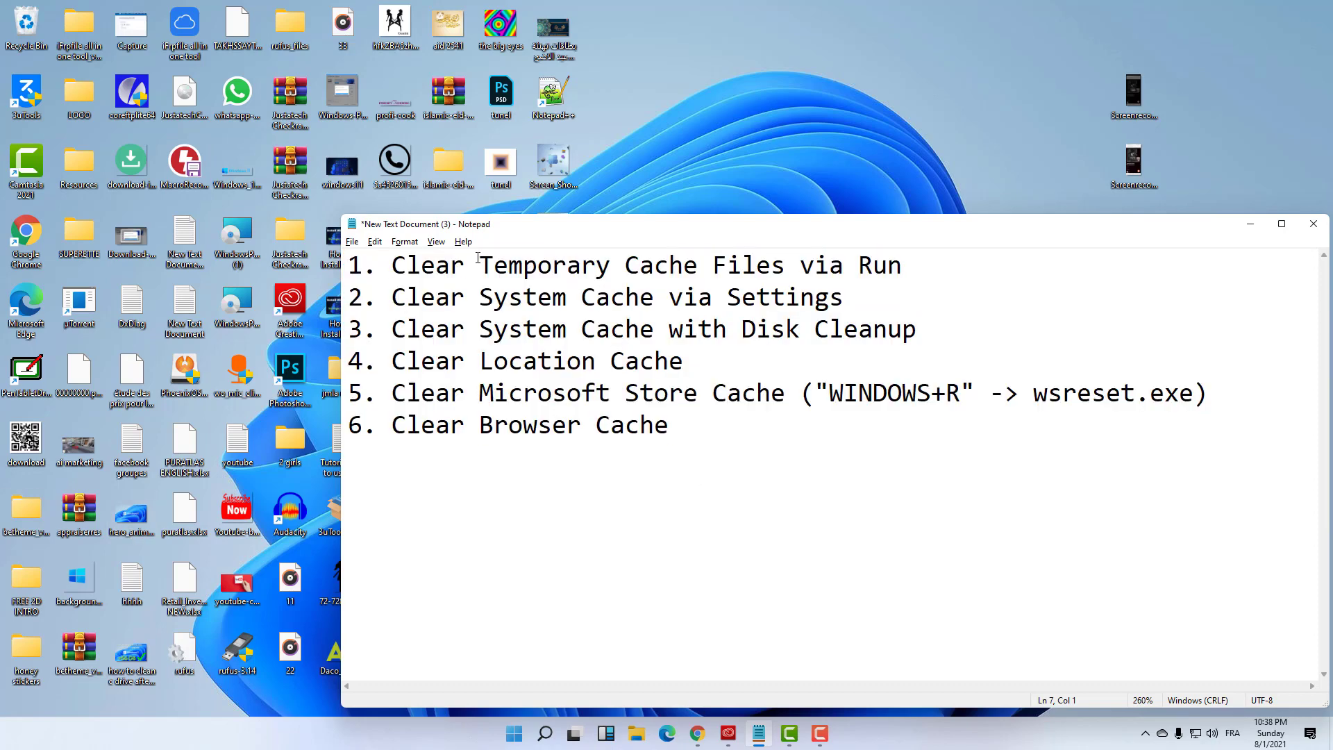
Step: Highlight the first method in the checklist, and open the Temp folder by running %temp% from the Run dialog
drag(392, 264, 919, 261)
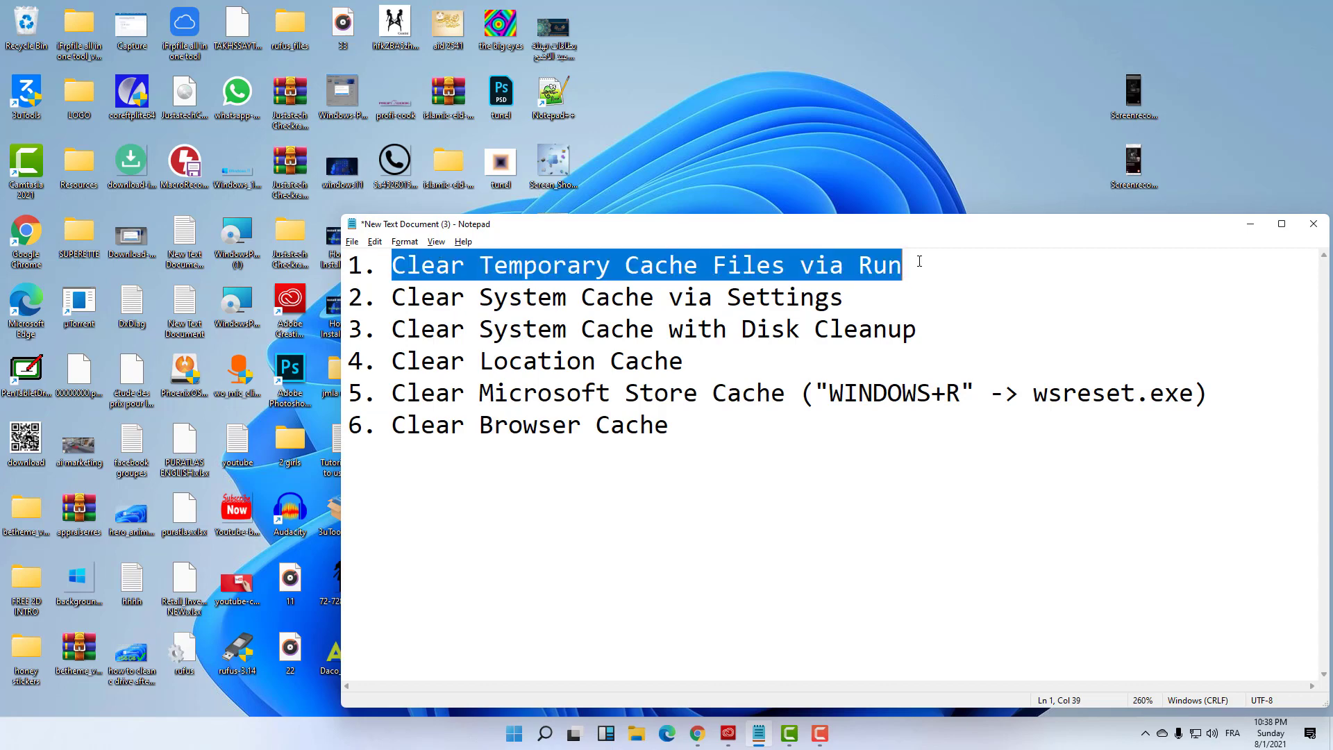
click(858, 321)
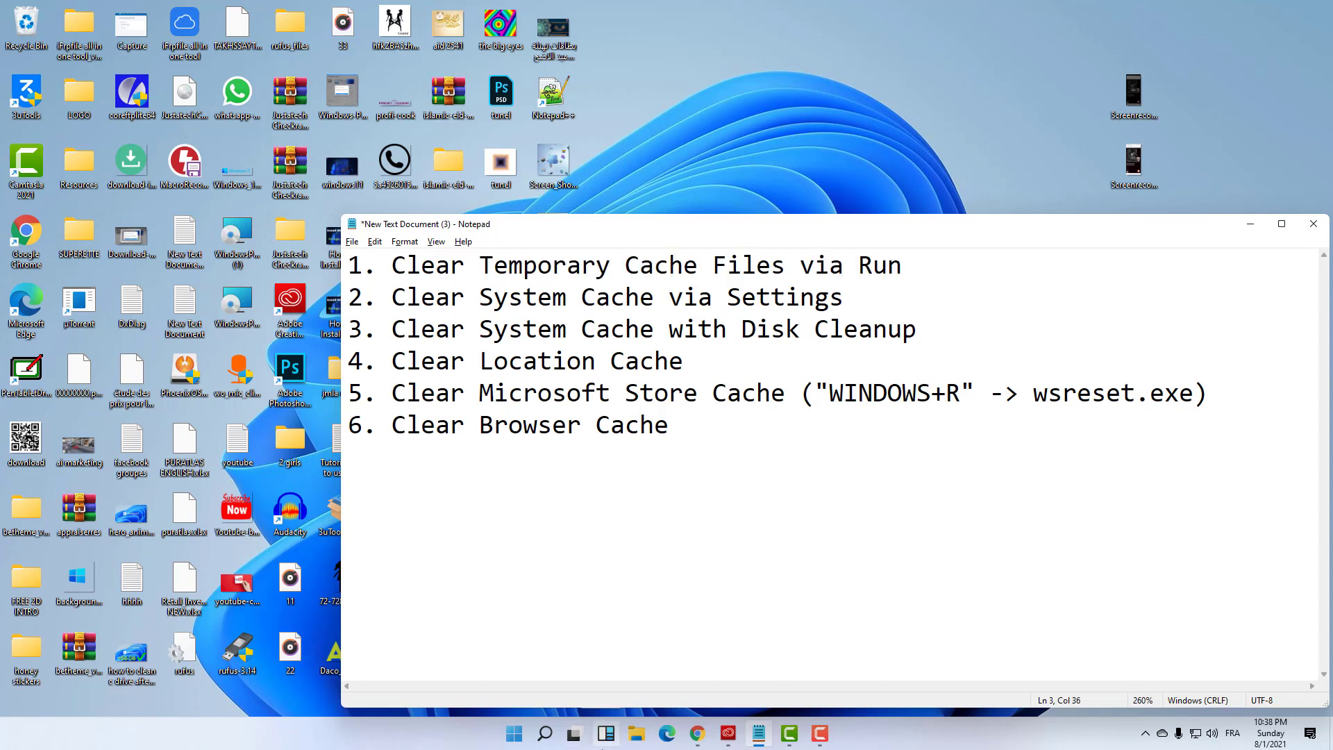
key(super+r)
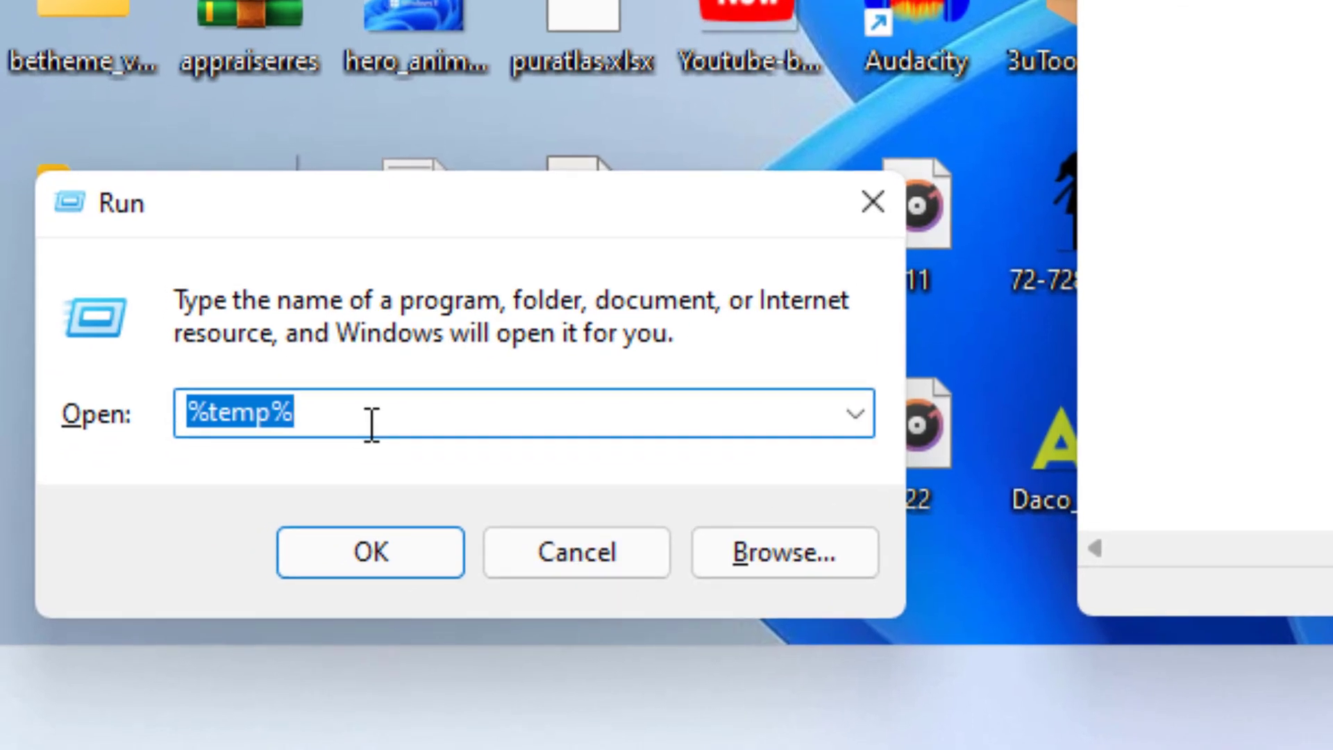
click(372, 425)
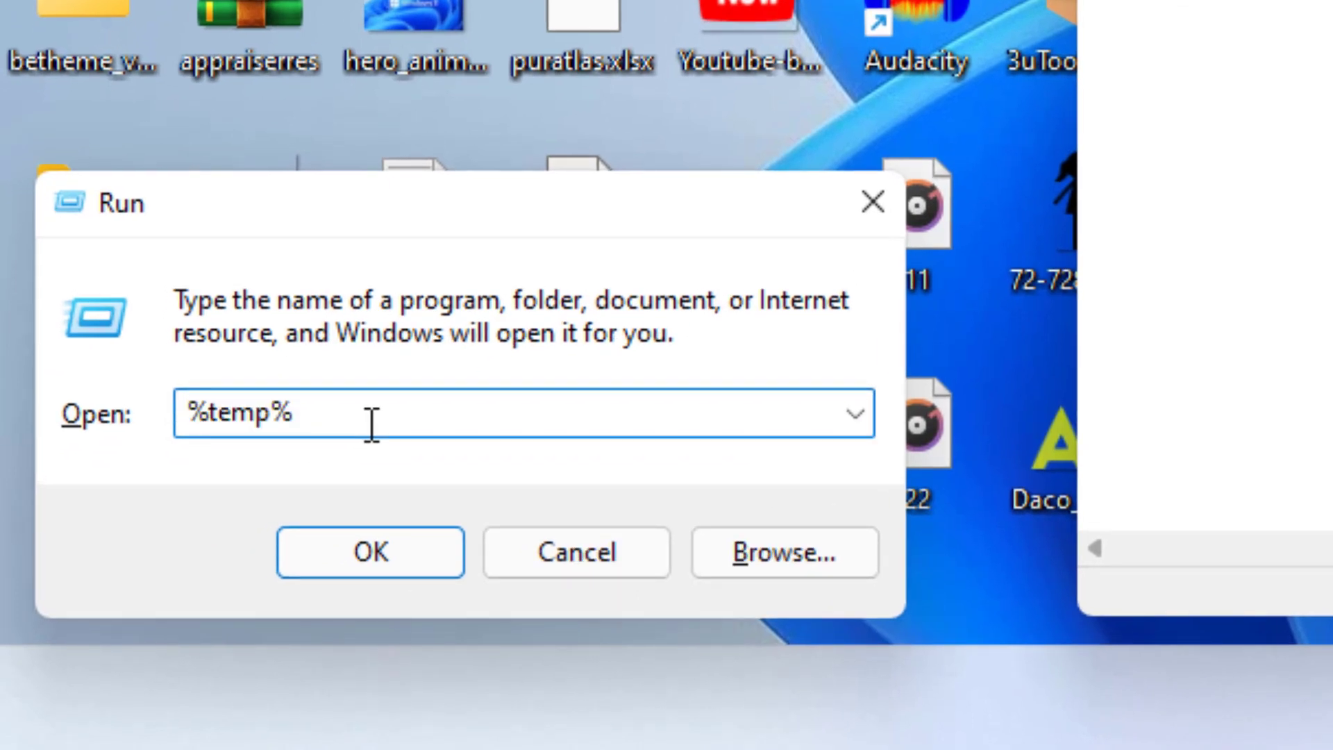
click(198, 429)
drag(199, 430, 208, 429)
click(303, 411)
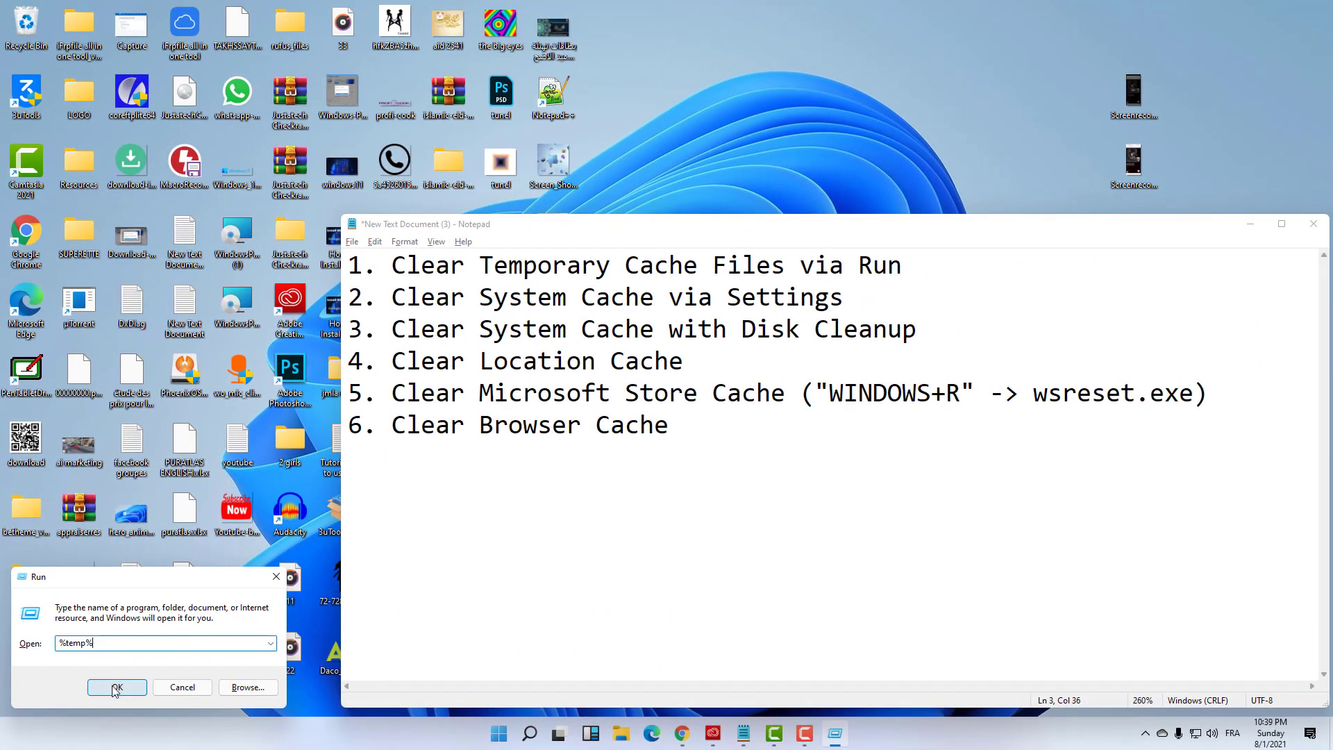
click(116, 688)
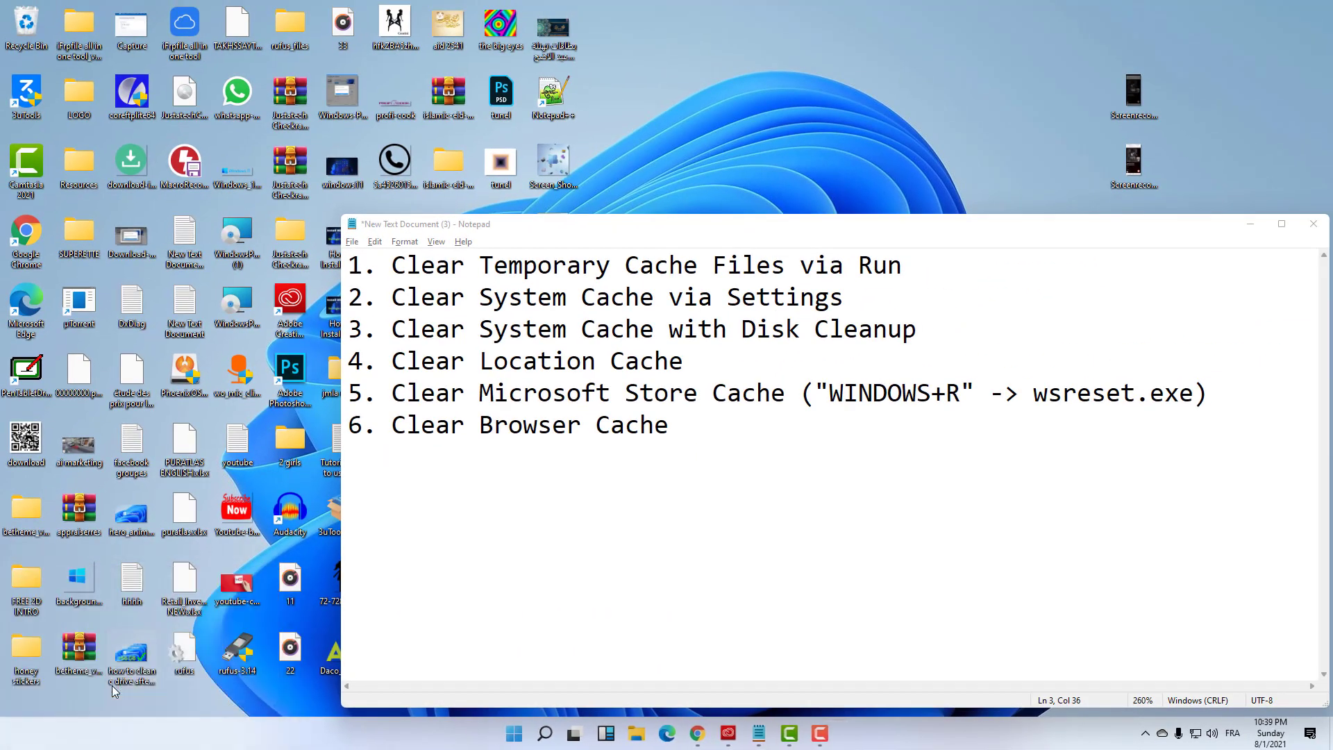
Step: Delete all items in the Temp folder, granting administrator permission for all current items
scroll(798, 253, down, 10)
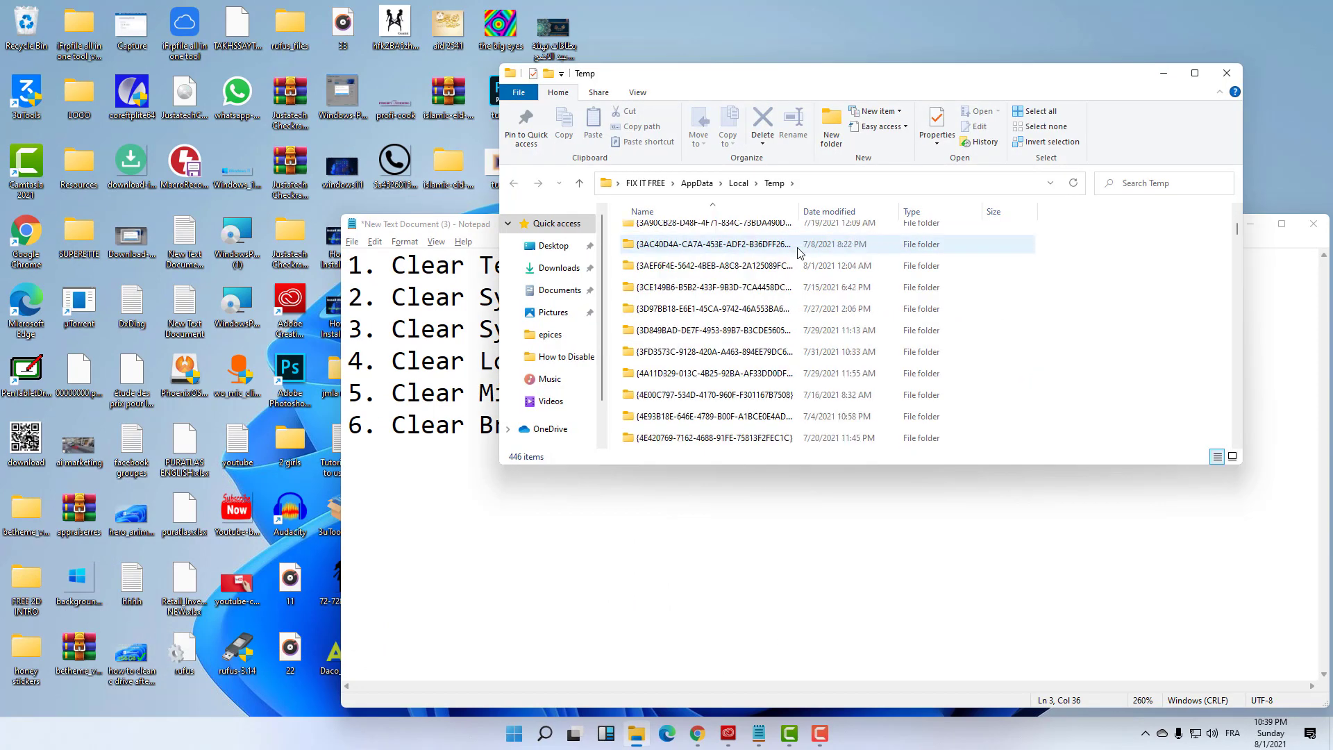
scroll(799, 253, up, 10)
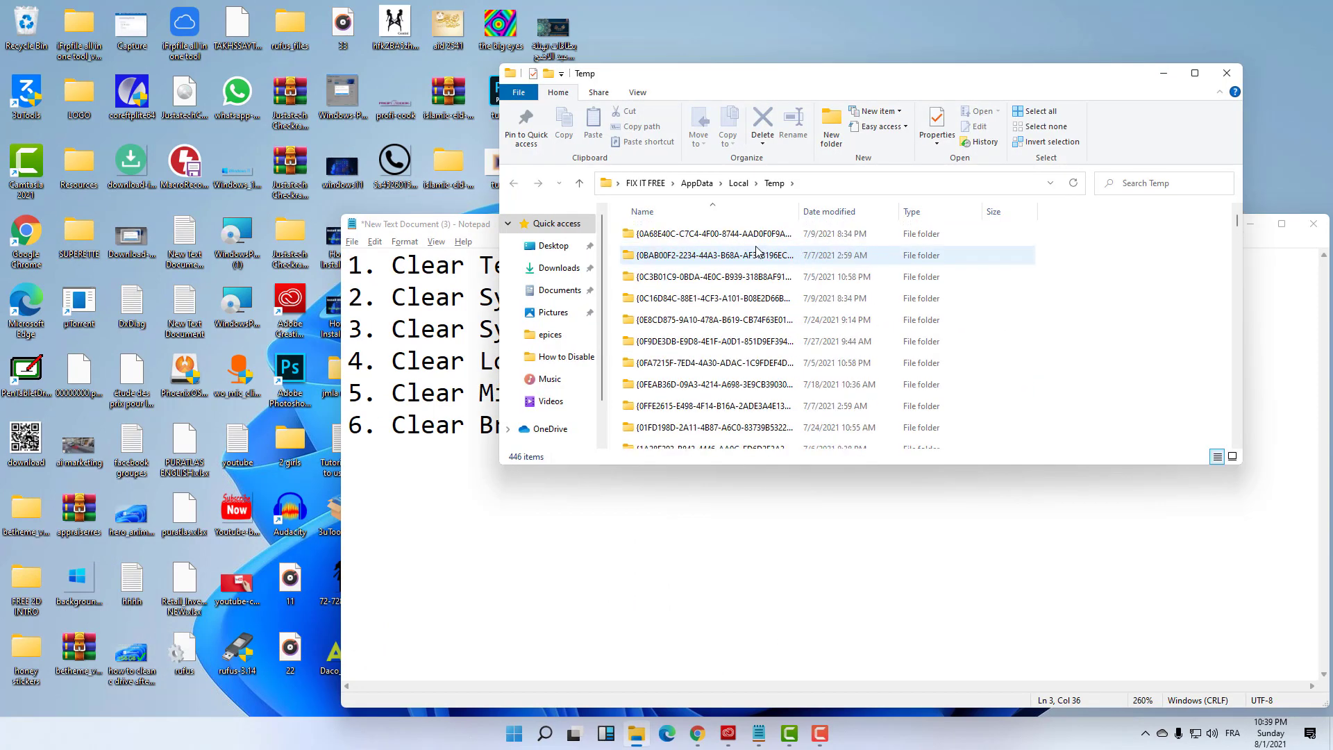
drag(614, 240, 1123, 478)
key(ctrl+a)
click(1138, 392)
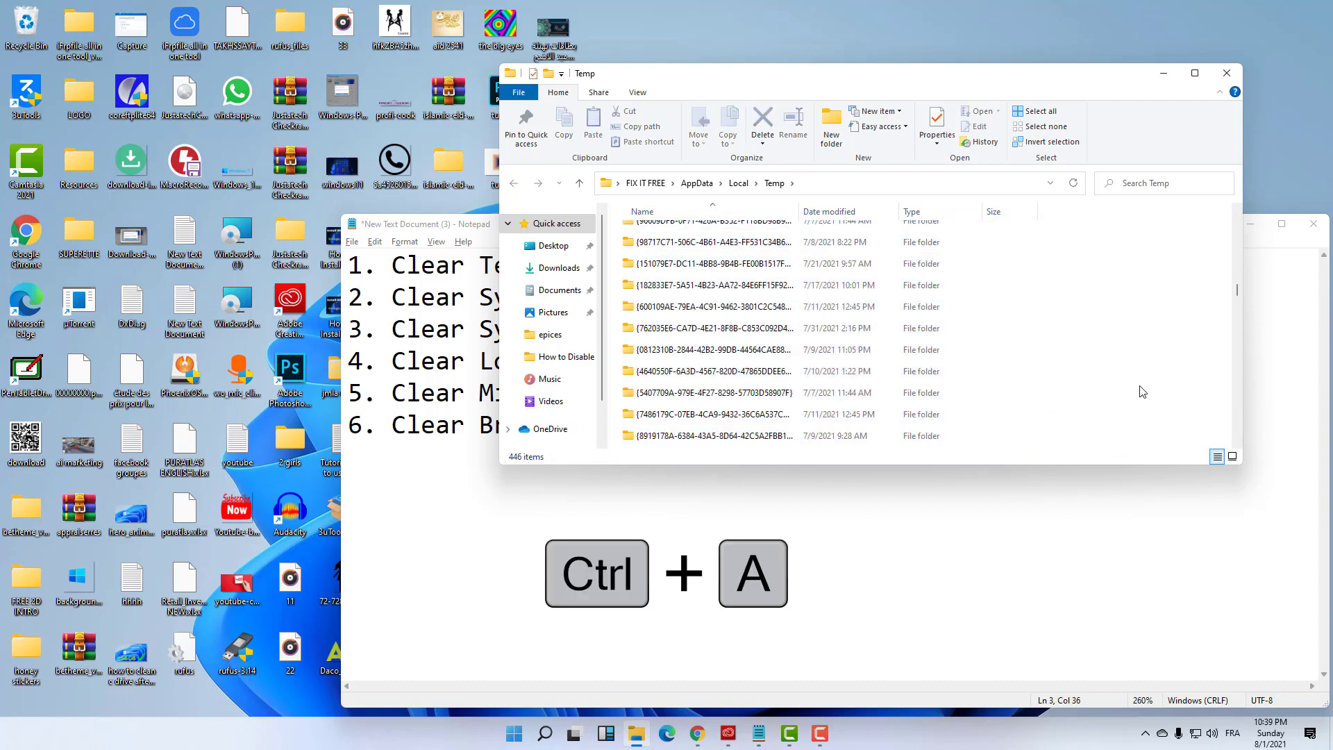
key(ctrl+a)
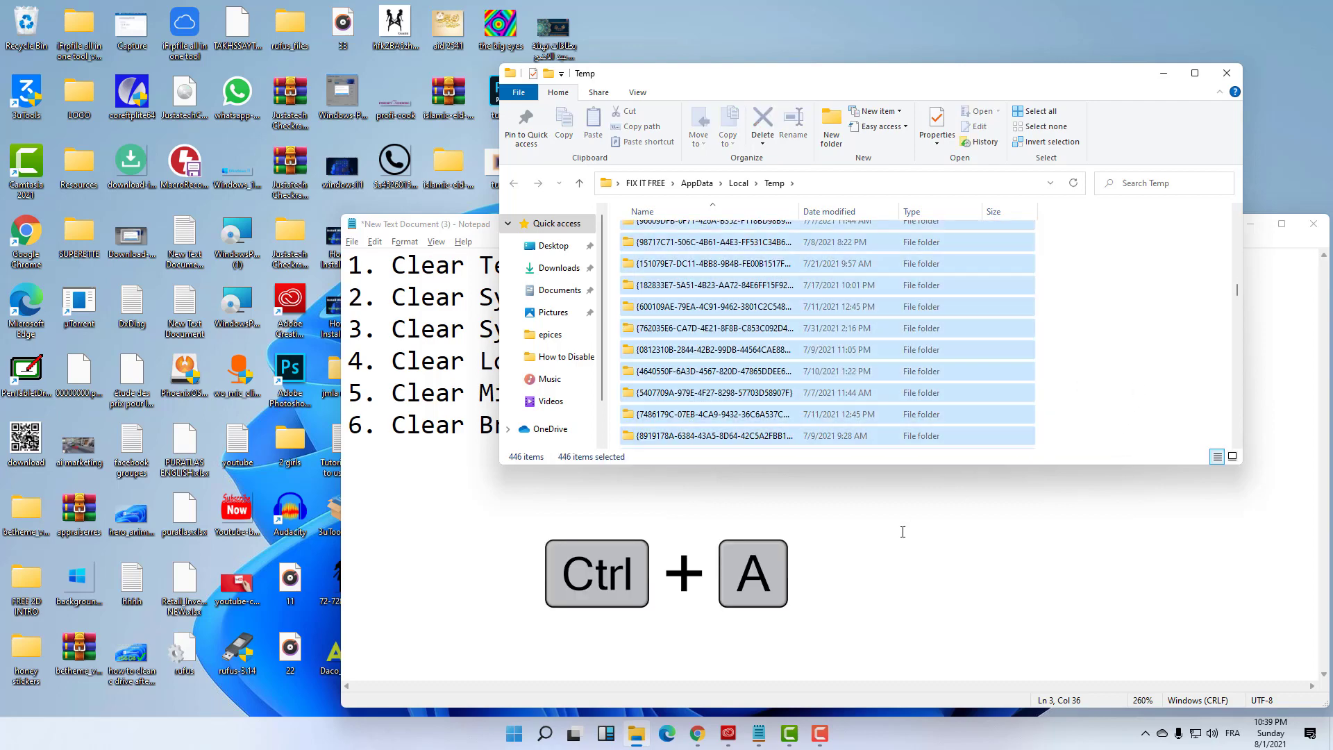
right_click(879, 314)
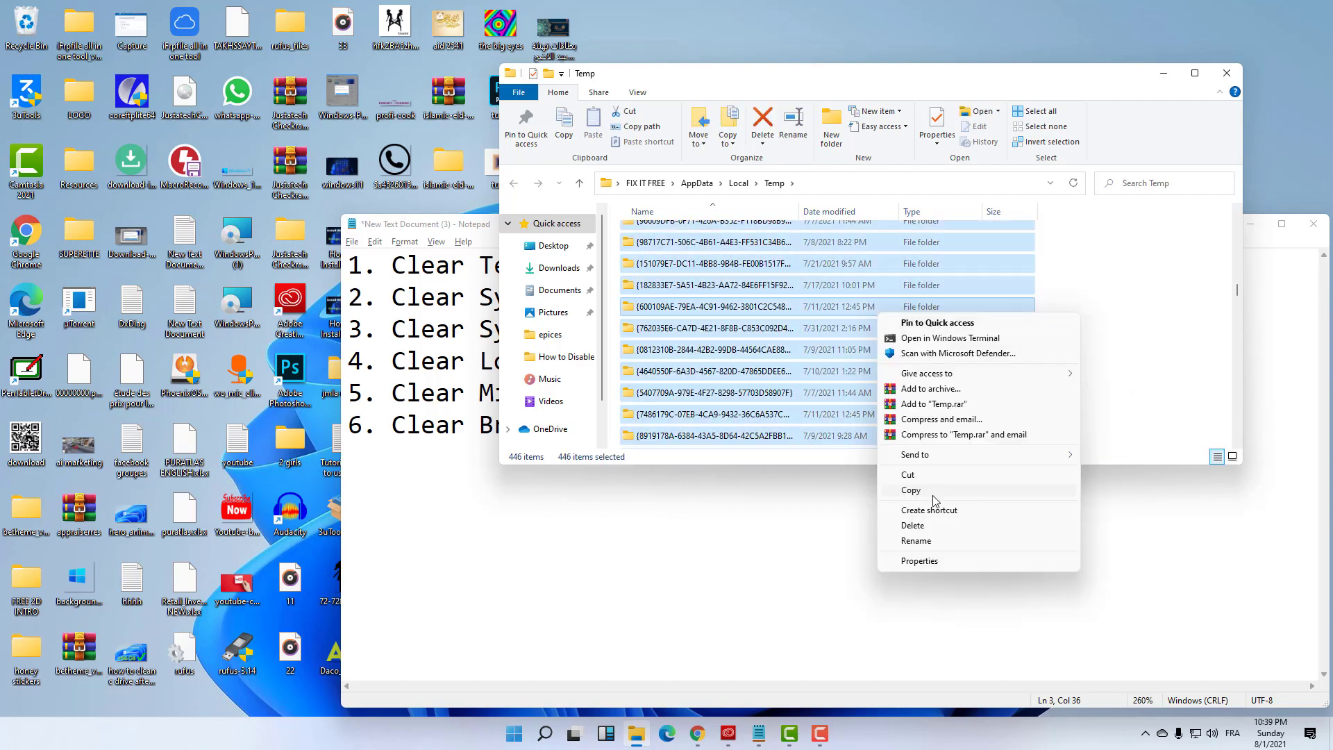
click(915, 526)
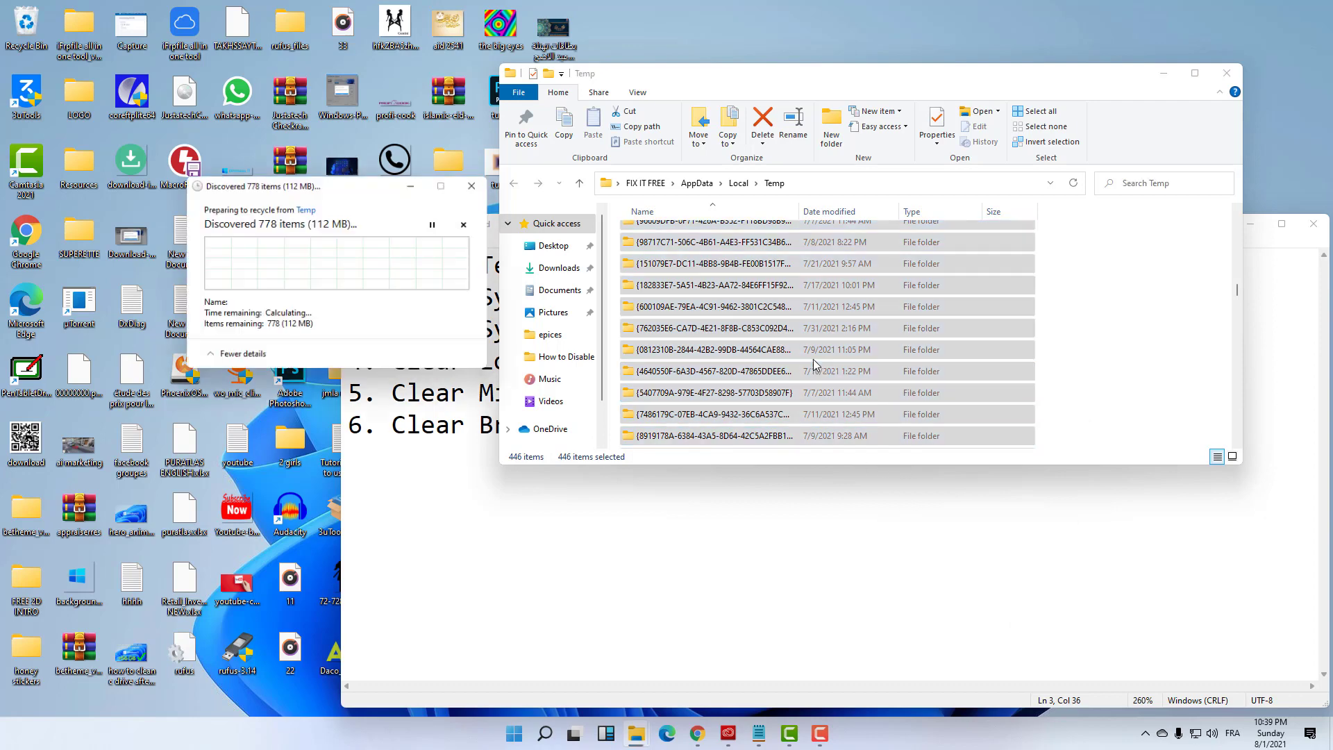
drag(330, 189, 568, 248)
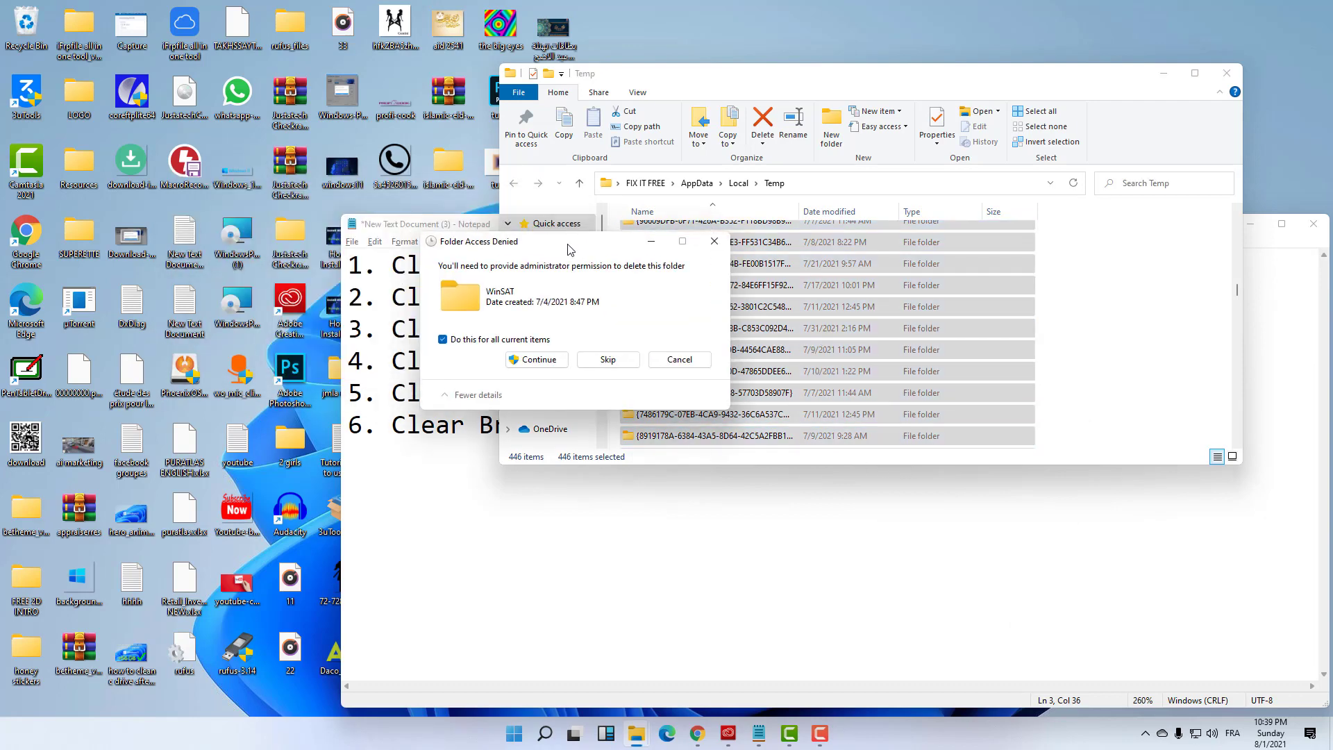
click(536, 358)
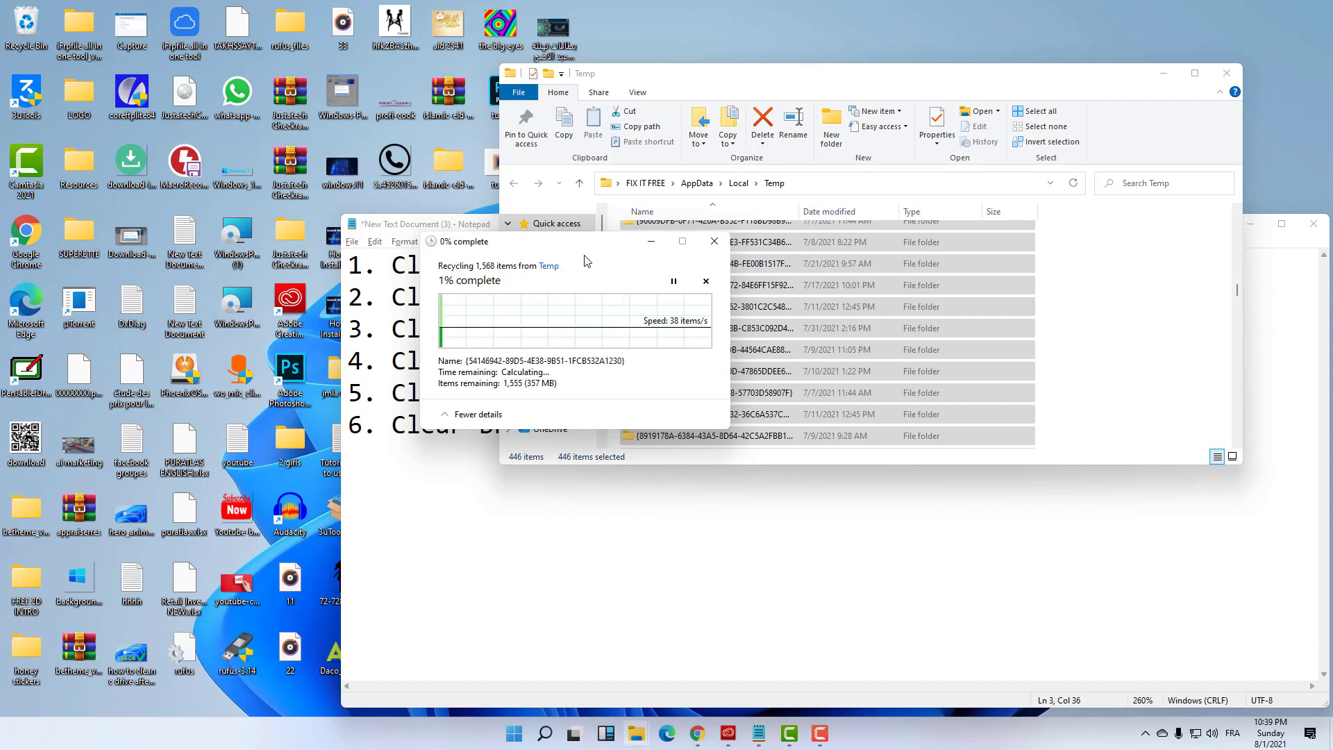
Step: Try again to delete the in-use CreativeCloud folder, and cancel the rest of the deletion
click(651, 248)
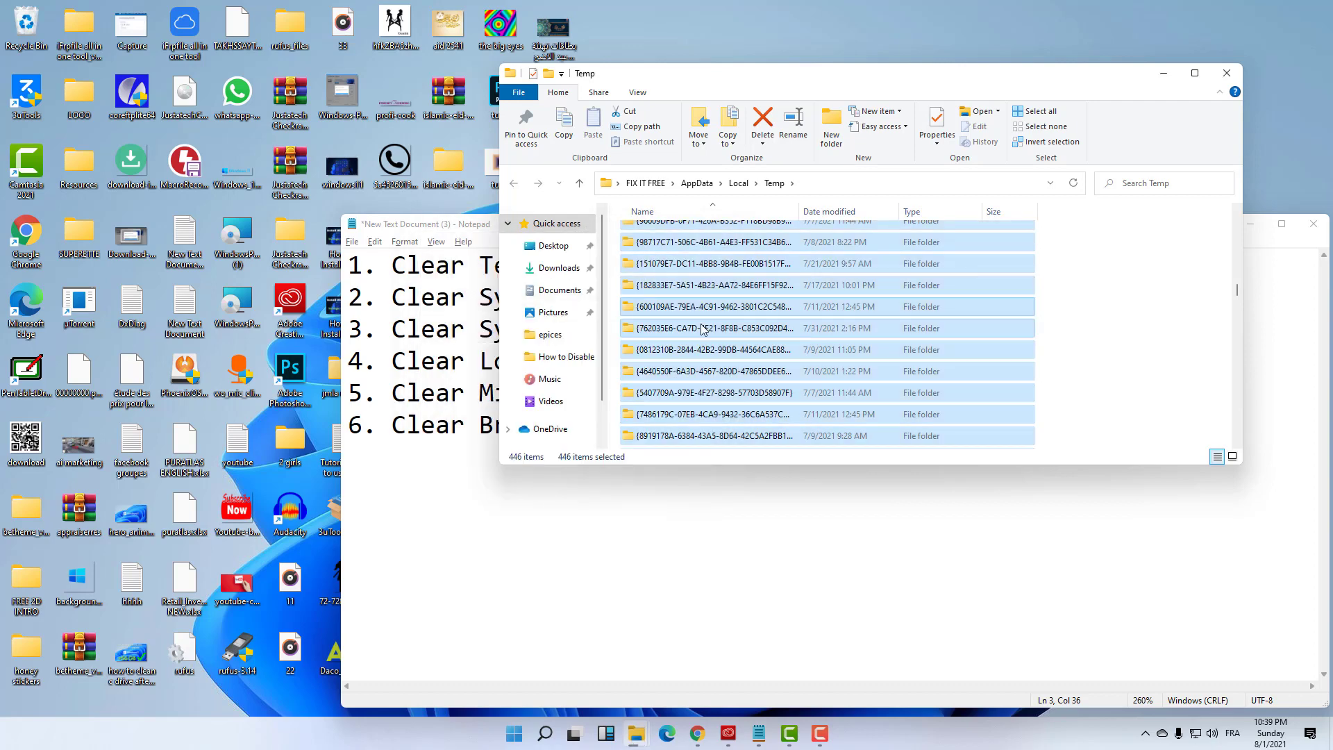
drag(1058, 78, 1066, 128)
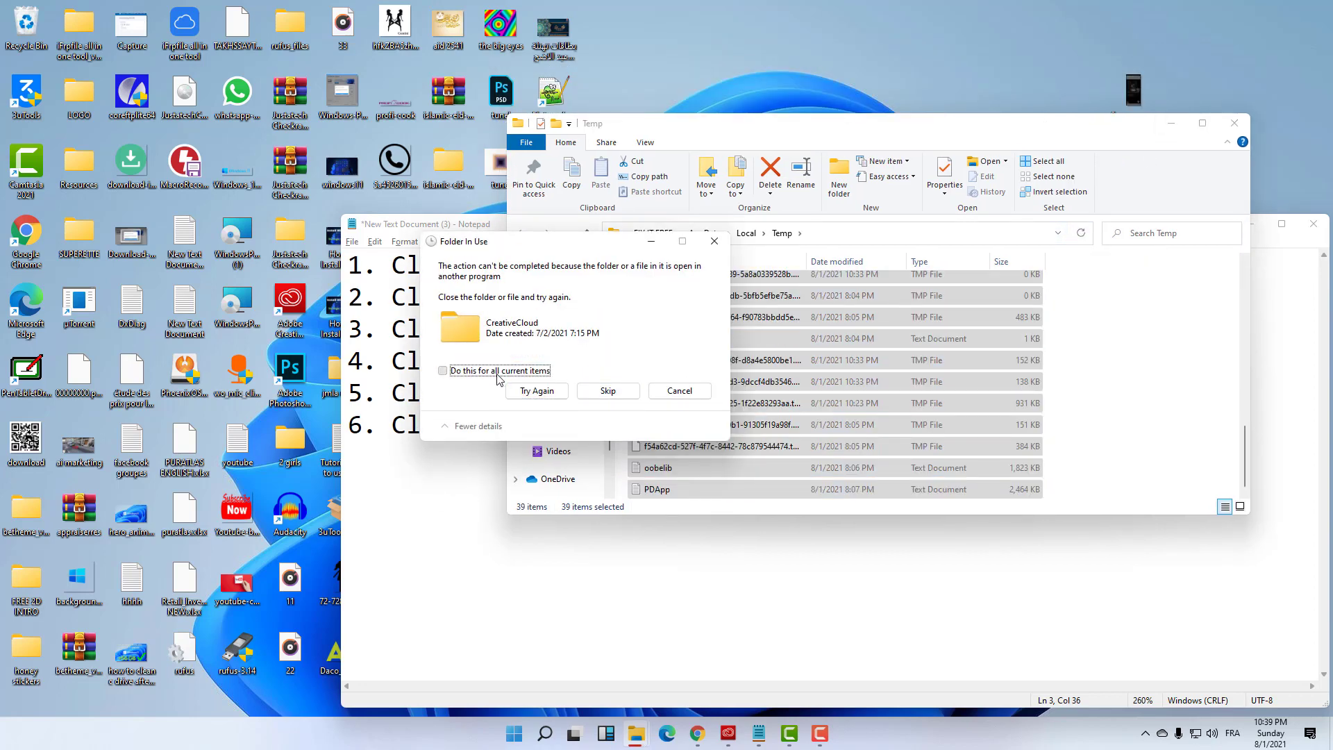
click(497, 372)
click(548, 393)
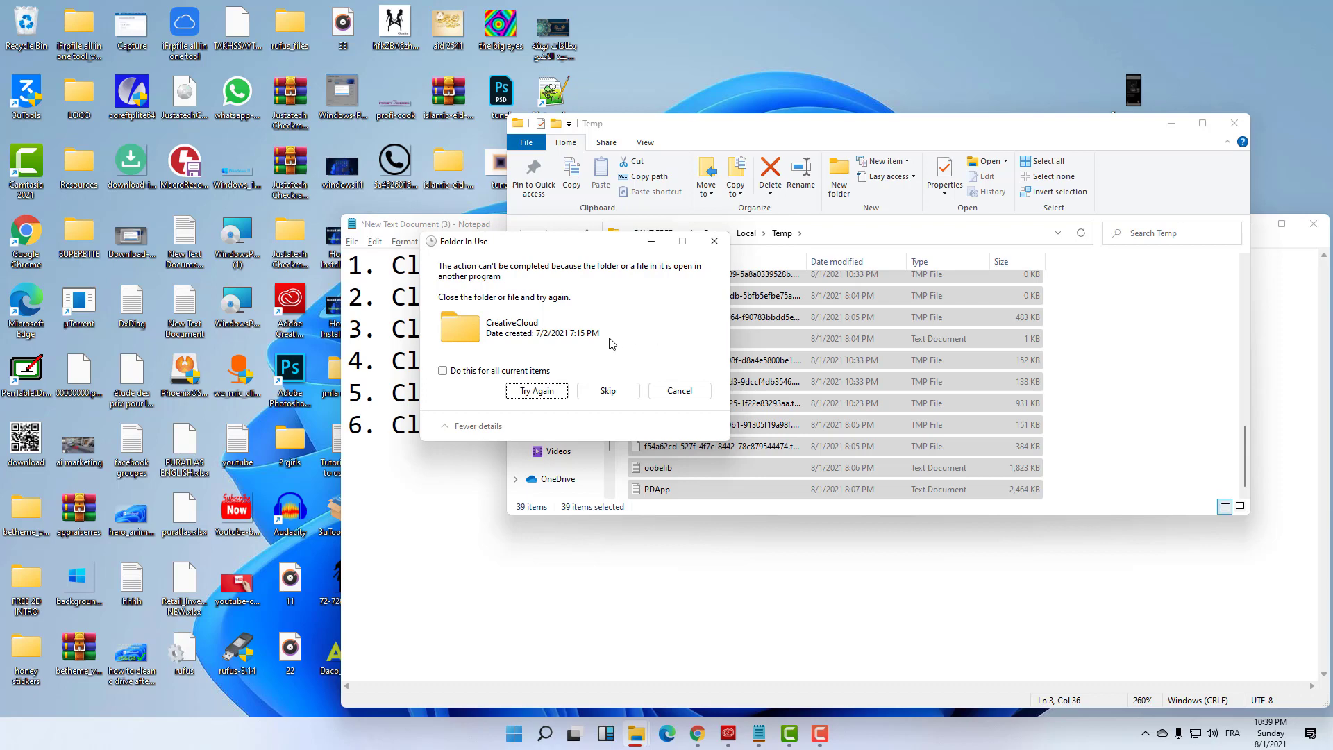
click(714, 241)
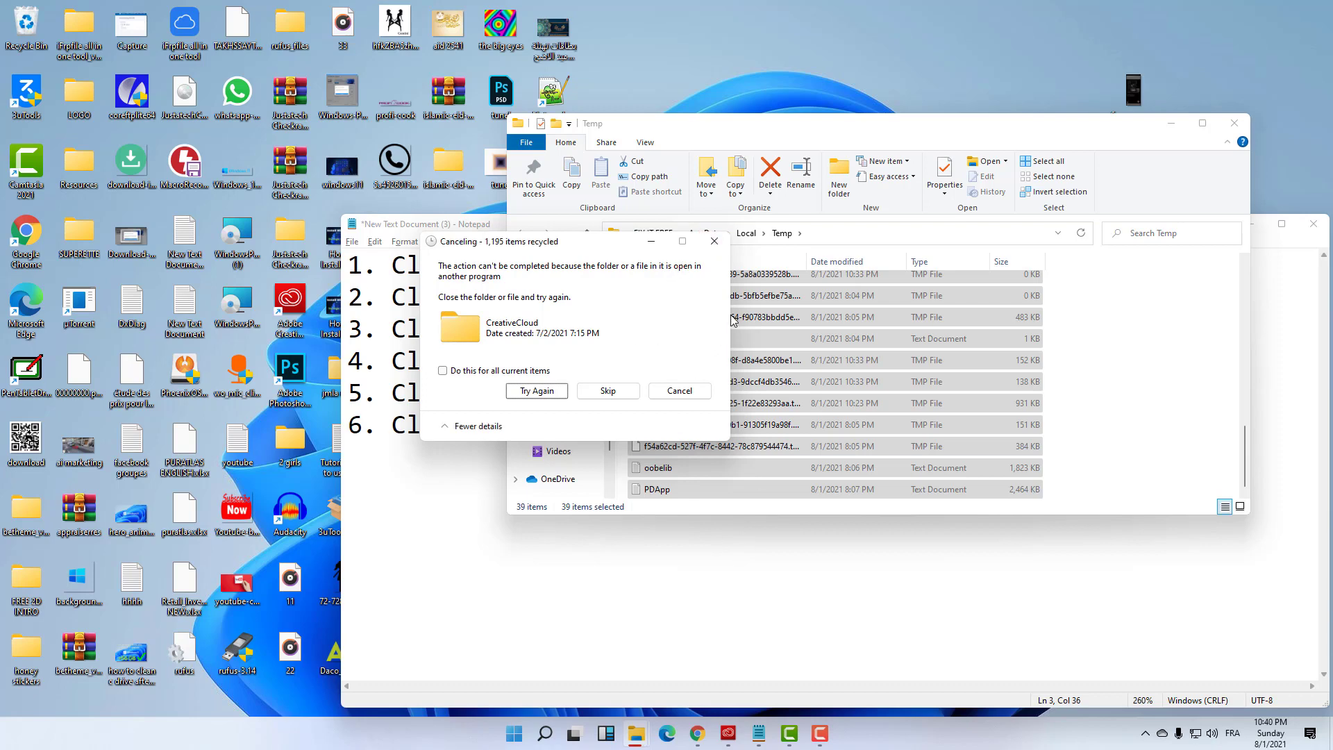
click(680, 391)
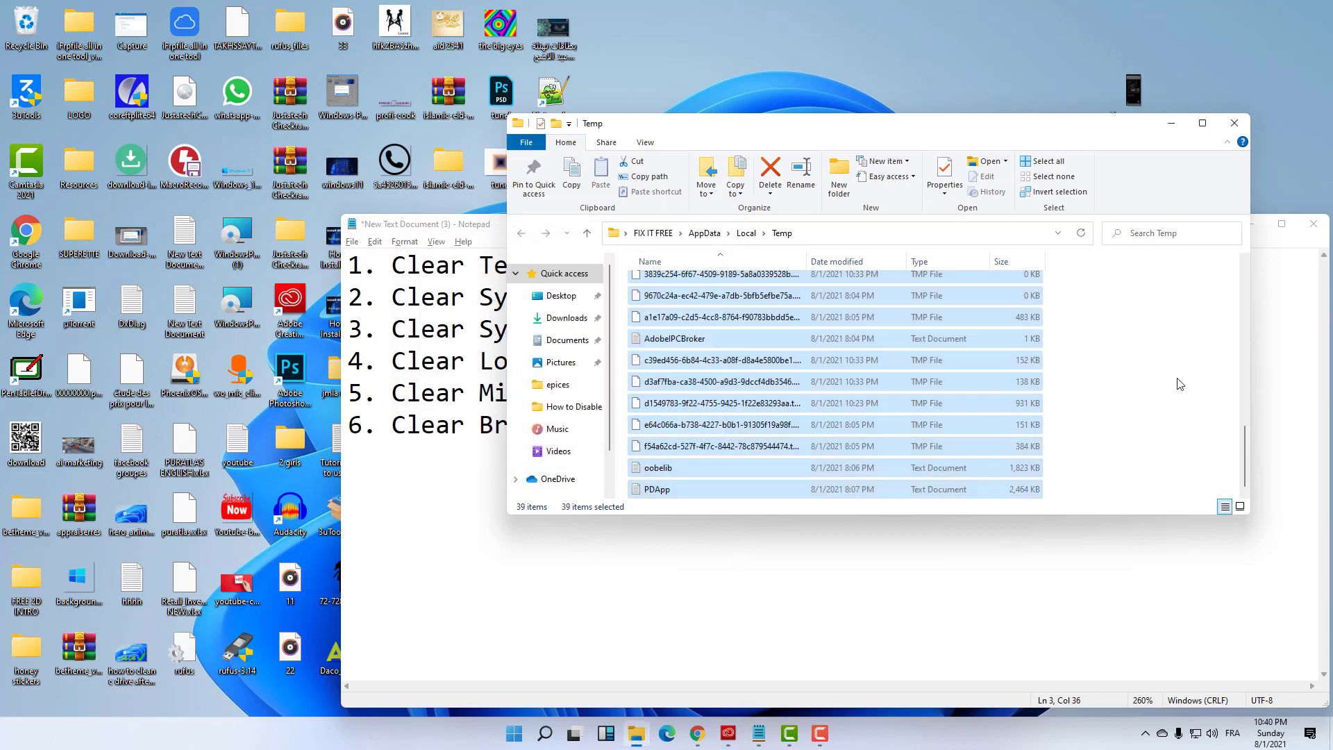
Step: Minimize the Temp folder window and highlight "Clear System Cache via Settings" in the checklist
click(1173, 124)
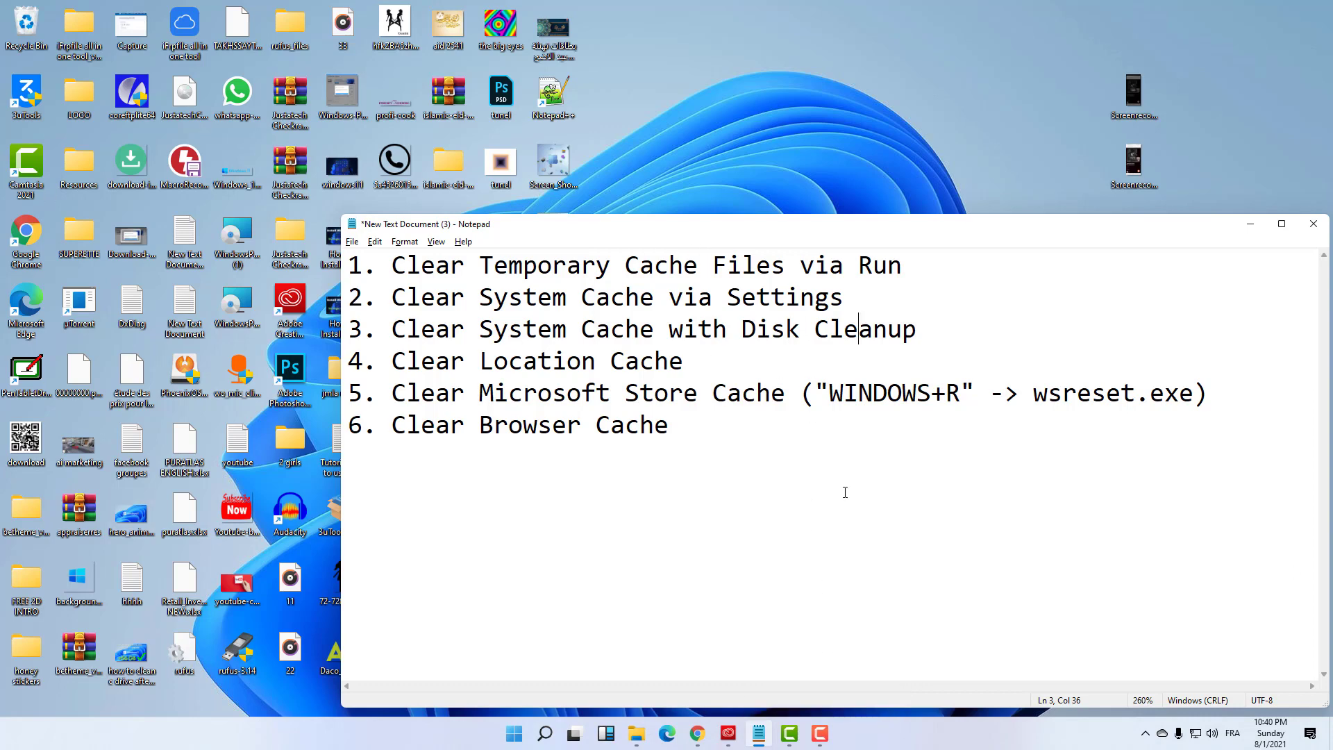
click(393, 299)
drag(400, 298, 854, 297)
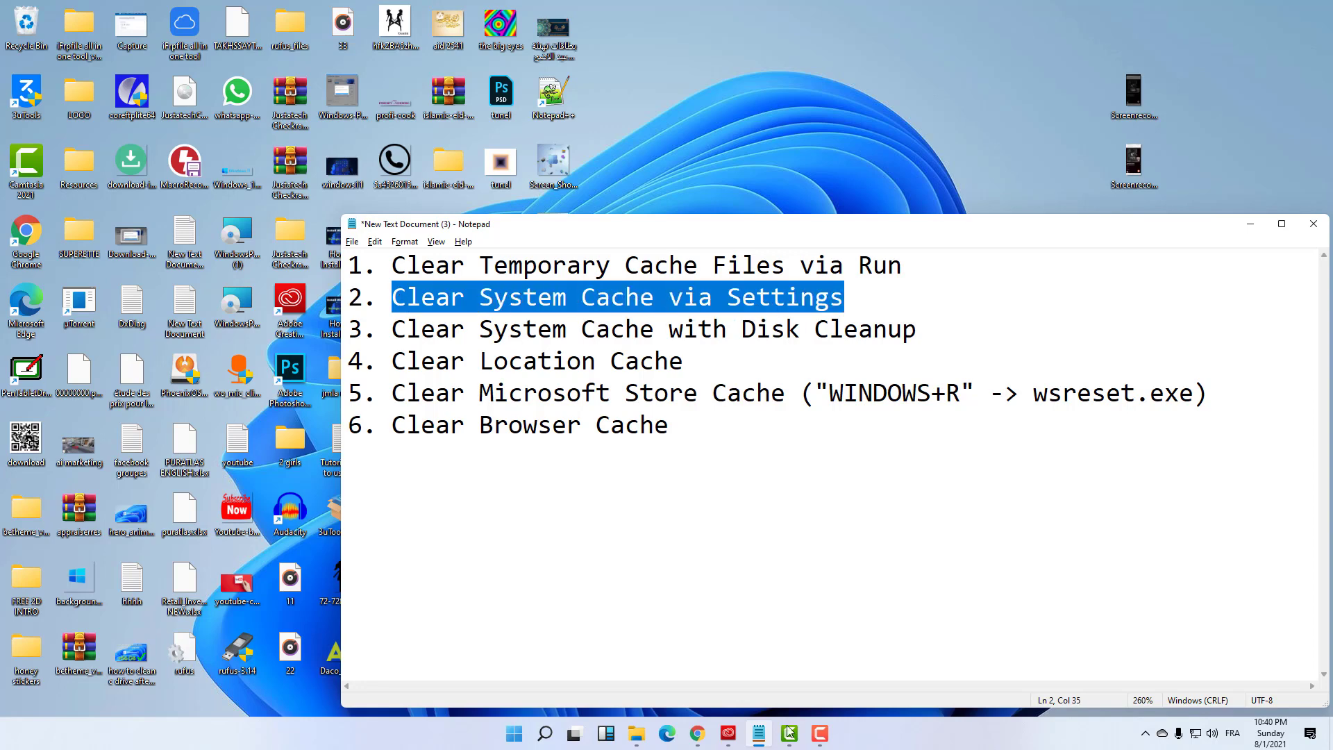
Step: Open the Storage page of the Windows system settings and move the window so its storage categories are fully in view
click(516, 736)
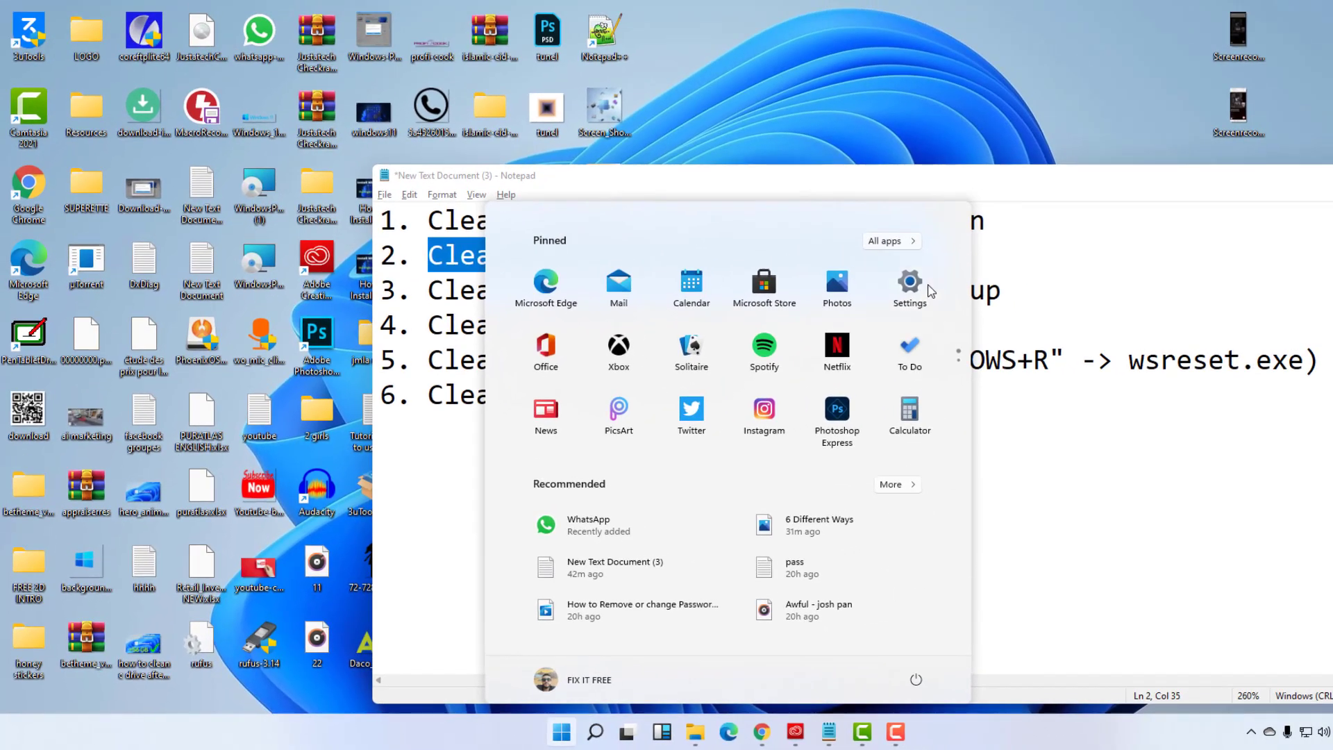
click(1066, 202)
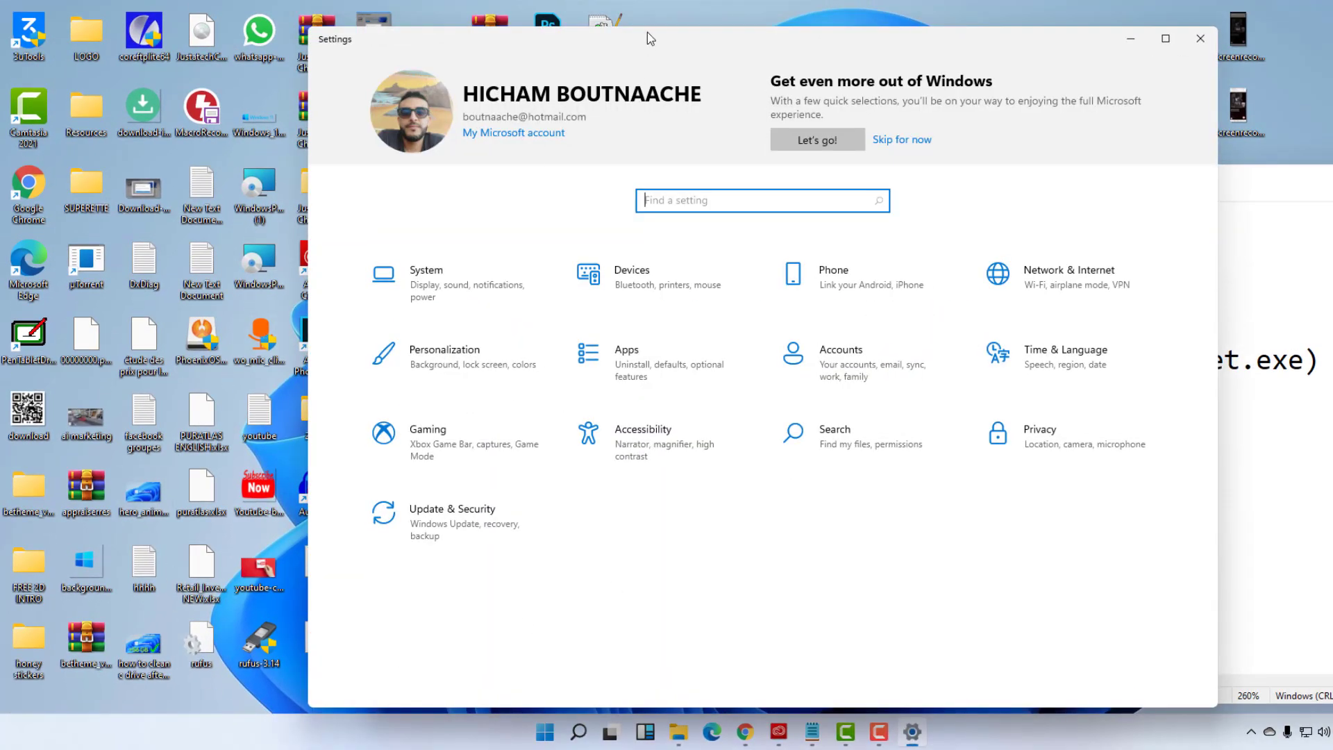
drag(647, 39, 622, 168)
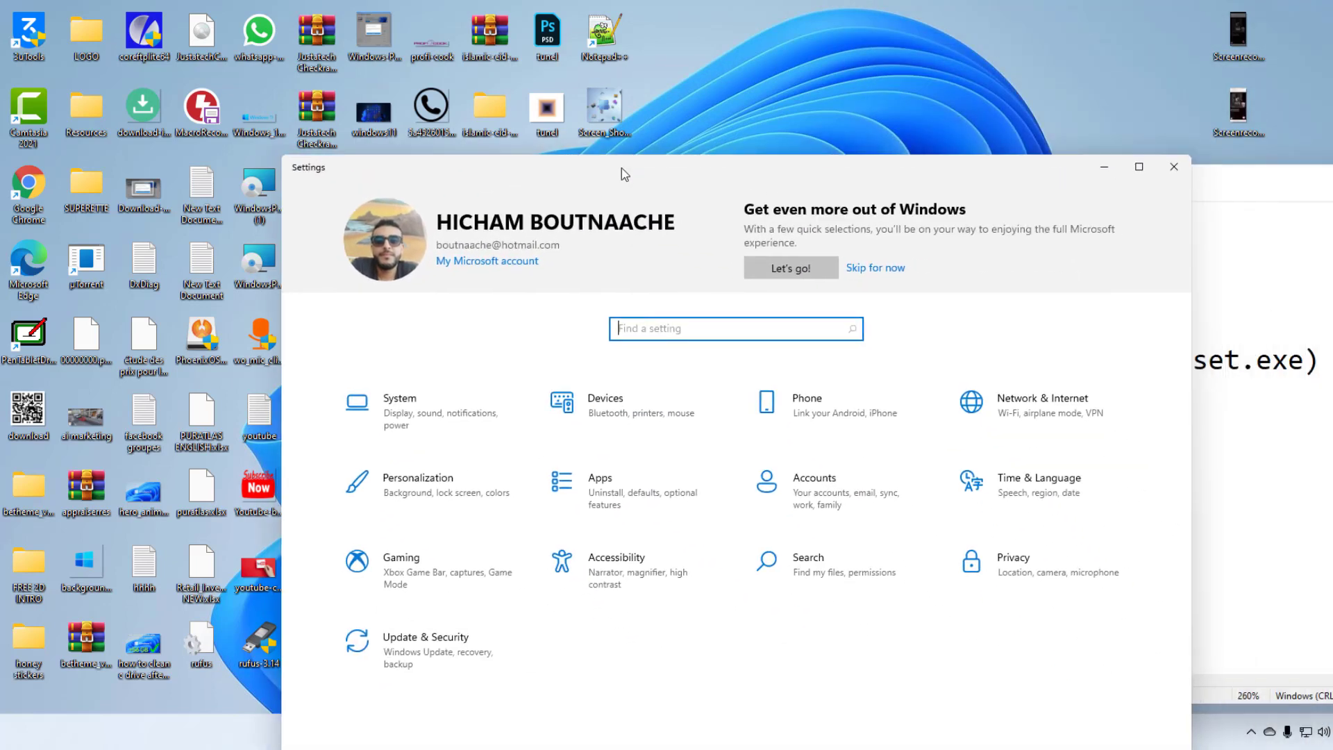
click(440, 423)
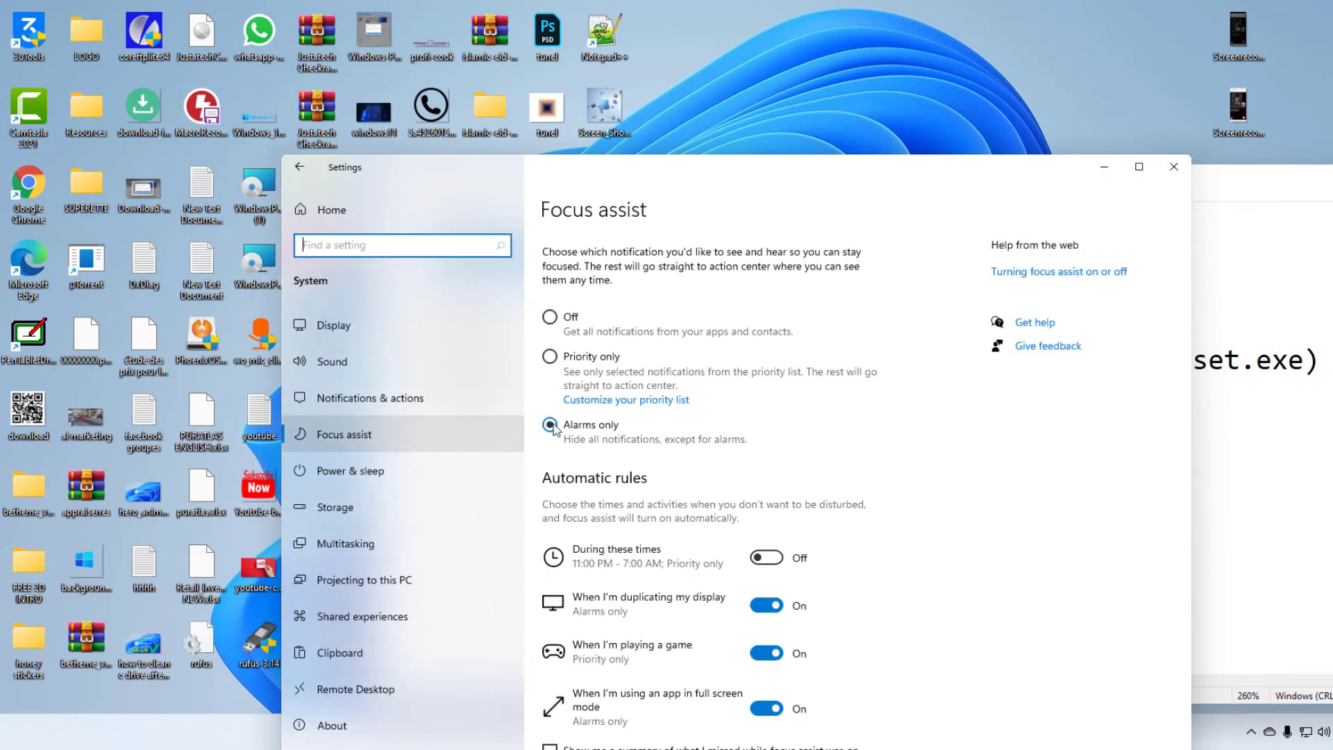
click(337, 511)
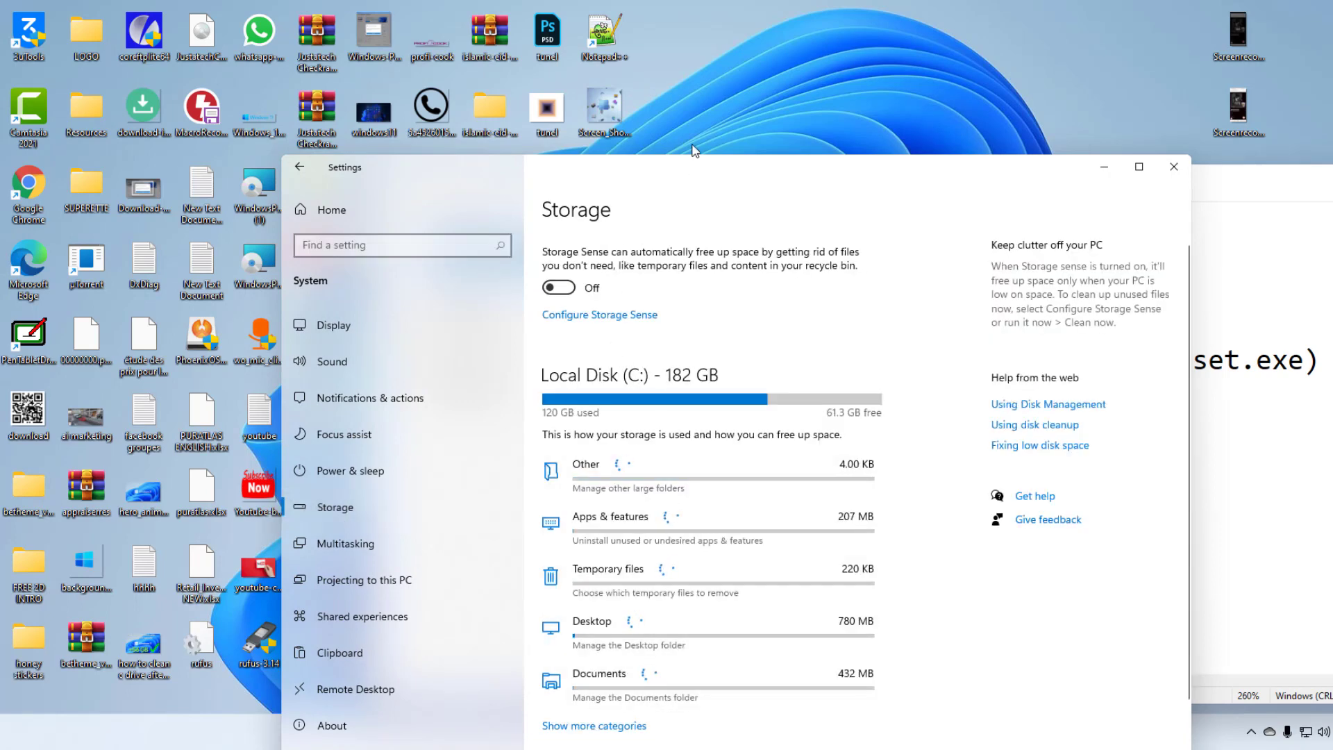
drag(681, 172, 695, 23)
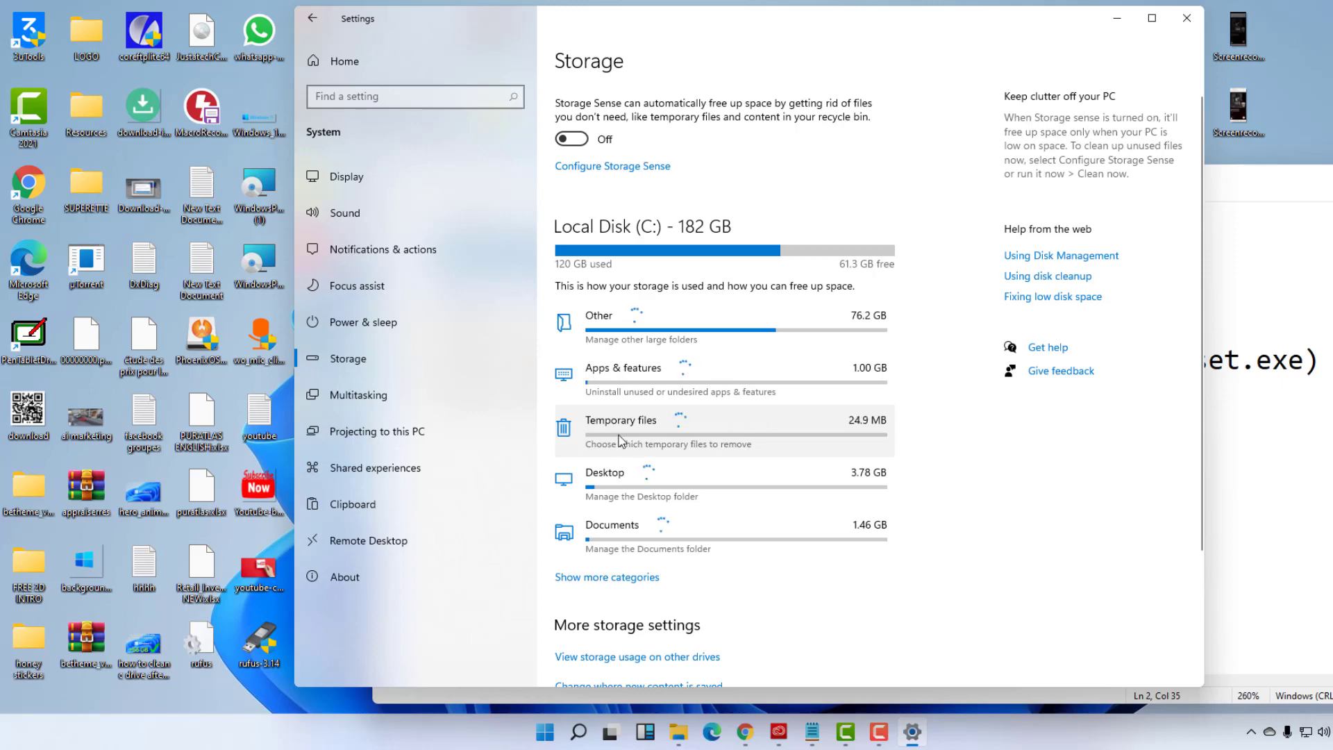
Step: Permanently remove the preselected temporary files through the Temporary files storage category, and close the Settings window
click(621, 440)
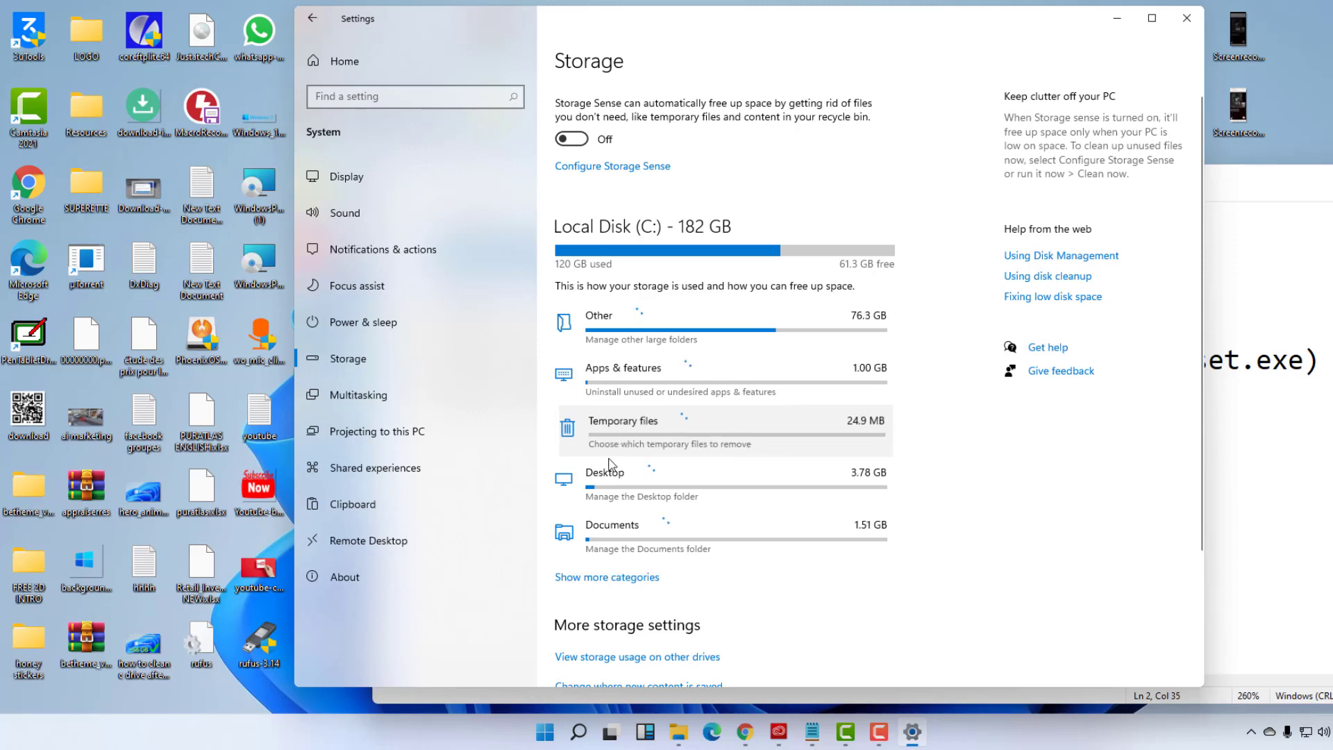
click(602, 429)
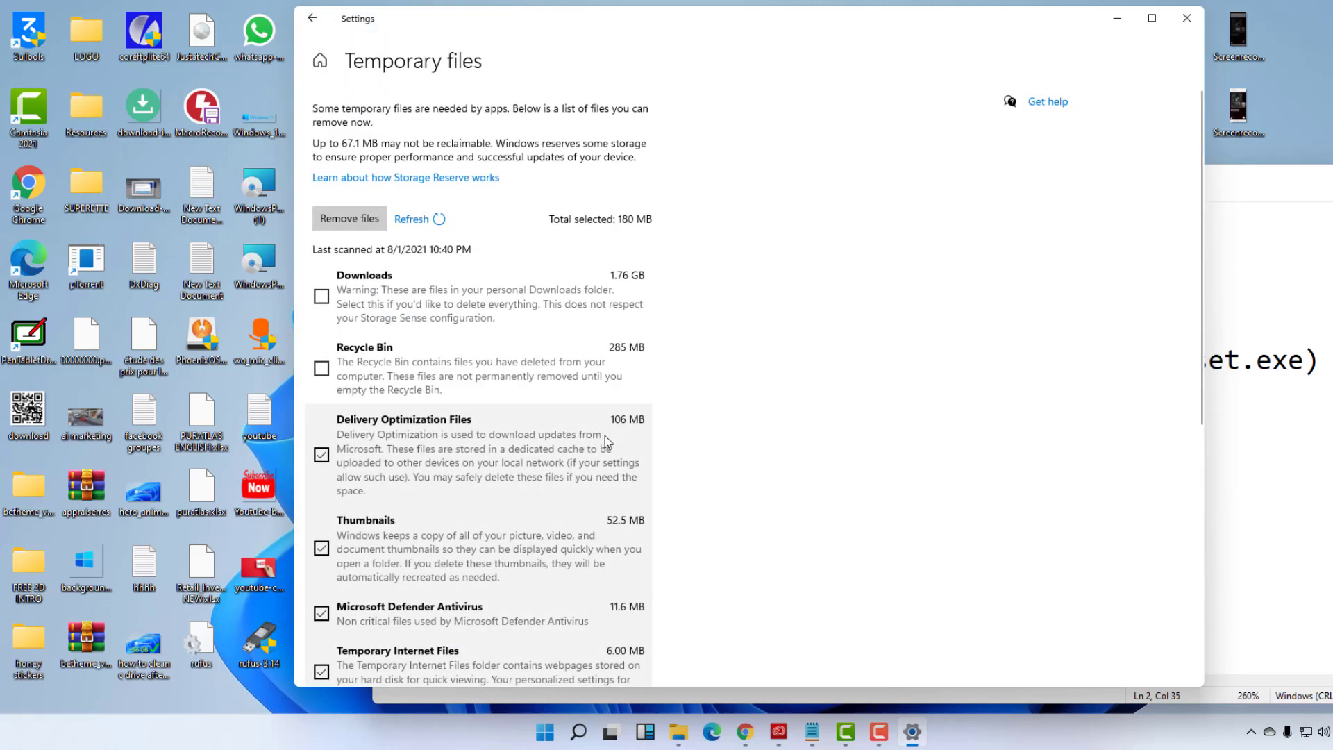
click(356, 221)
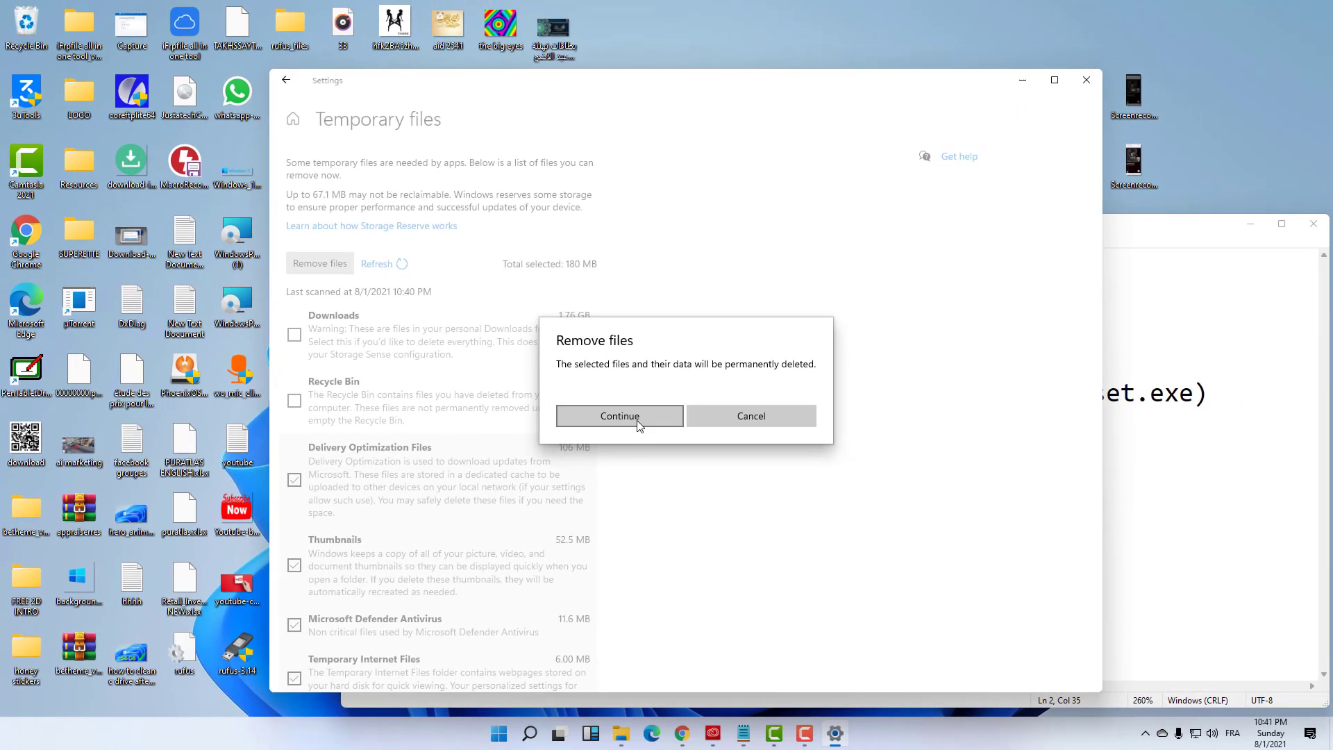
click(637, 420)
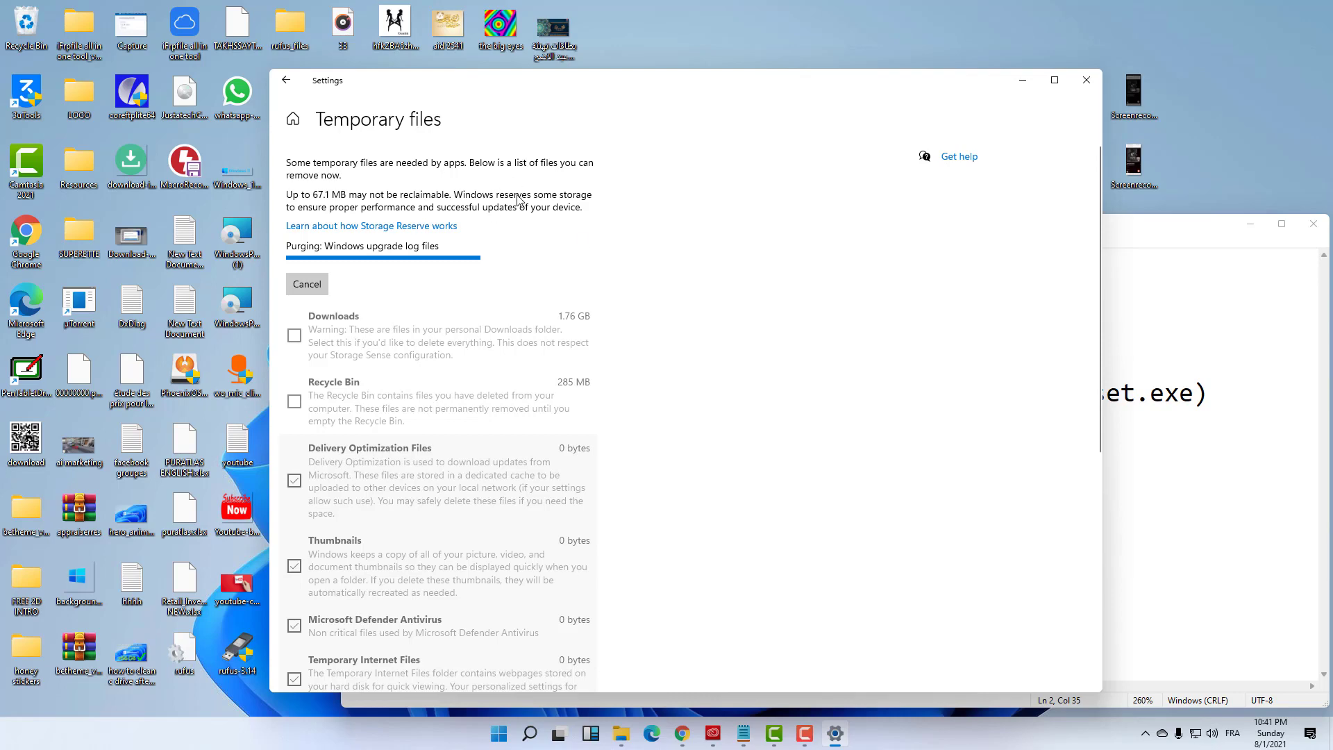
drag(958, 96, 775, 109)
click(904, 93)
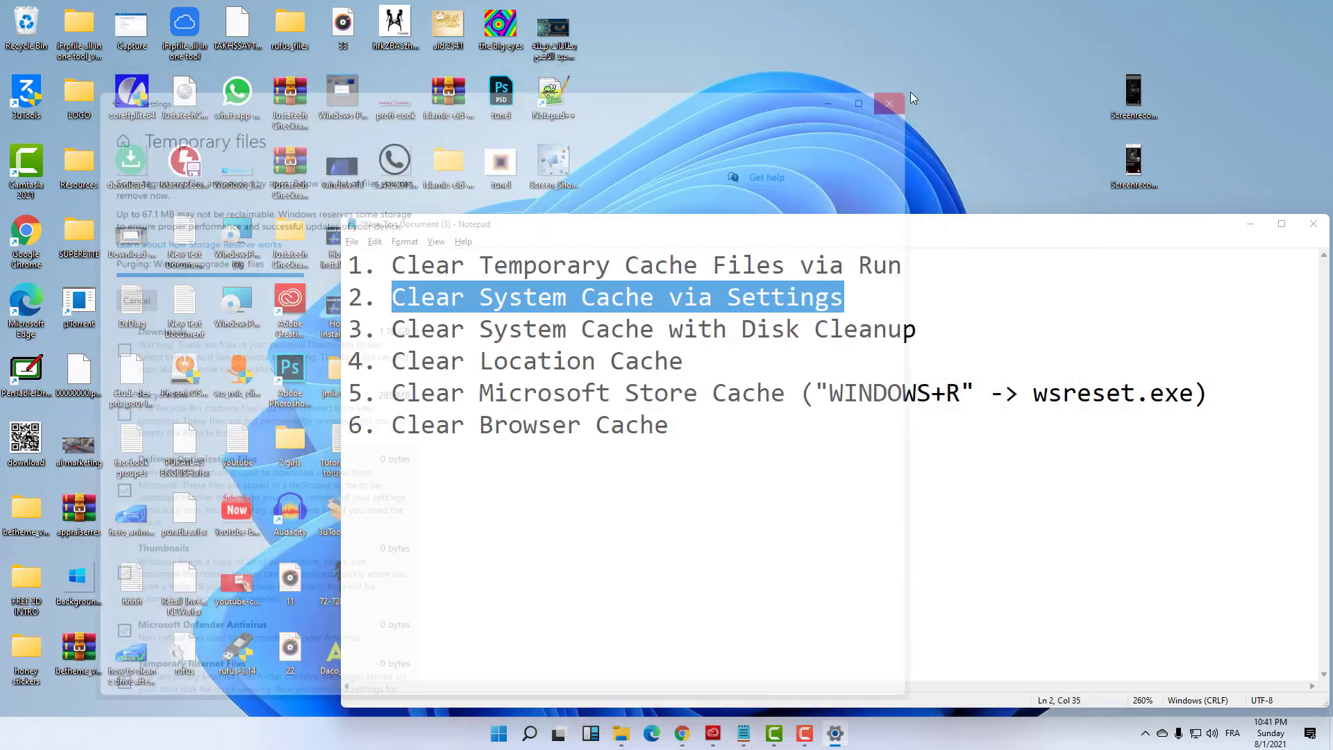
Step: Highlight part of the Disk Cleanup line in the checklist and start Disk Cleanup for drive C:
drag(392, 330, 609, 336)
click(480, 340)
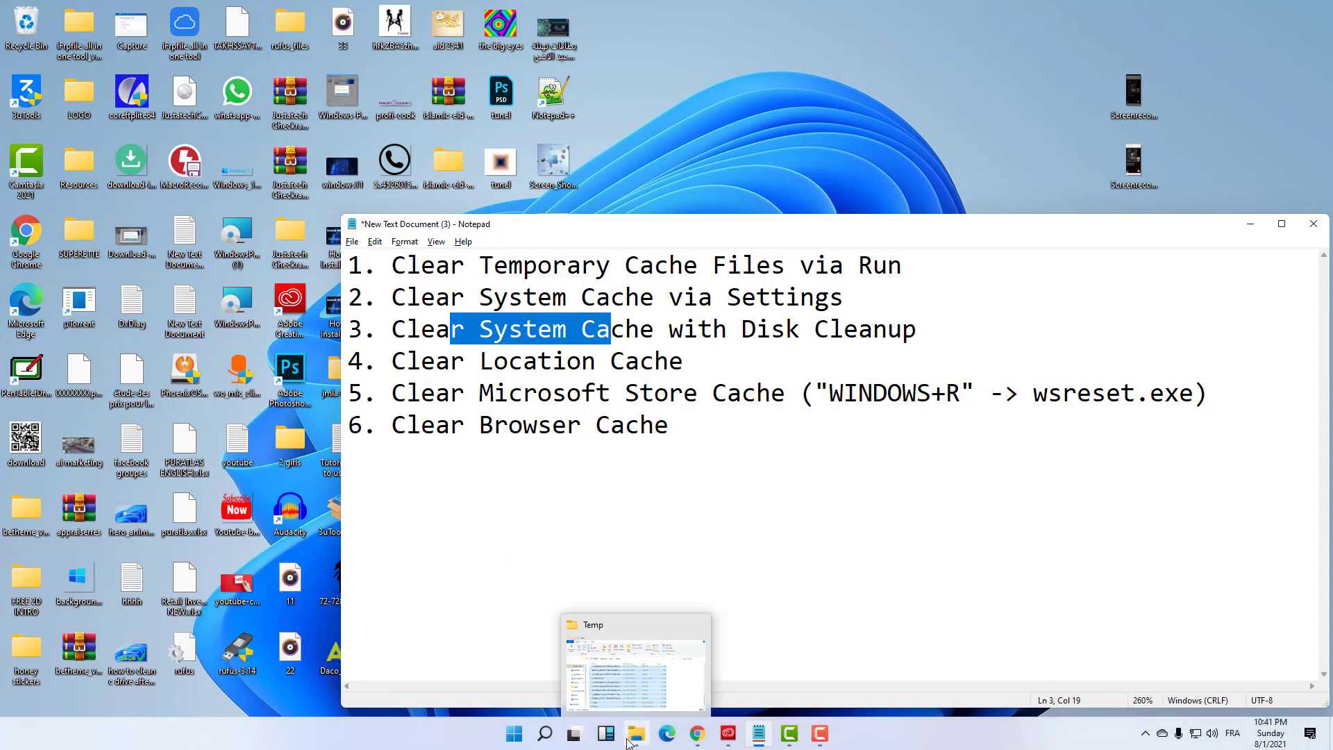
click(545, 742)
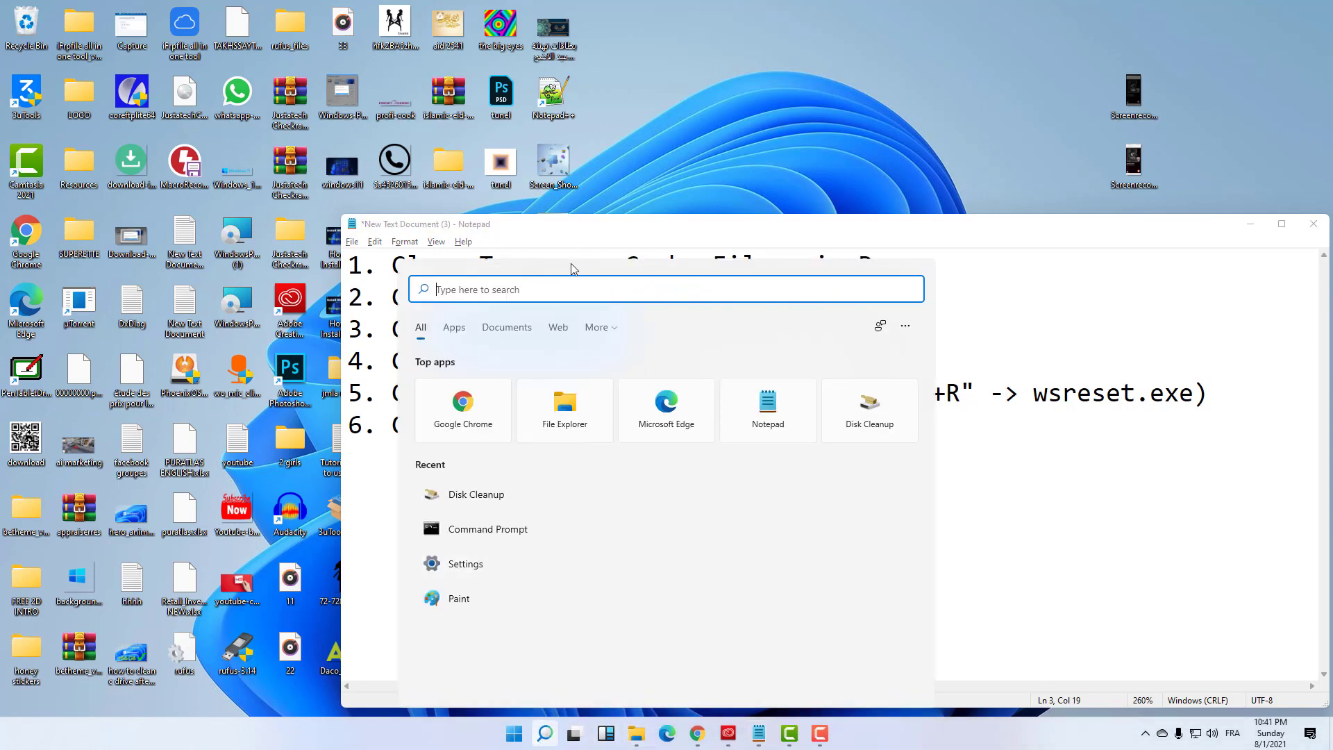
click(459, 499)
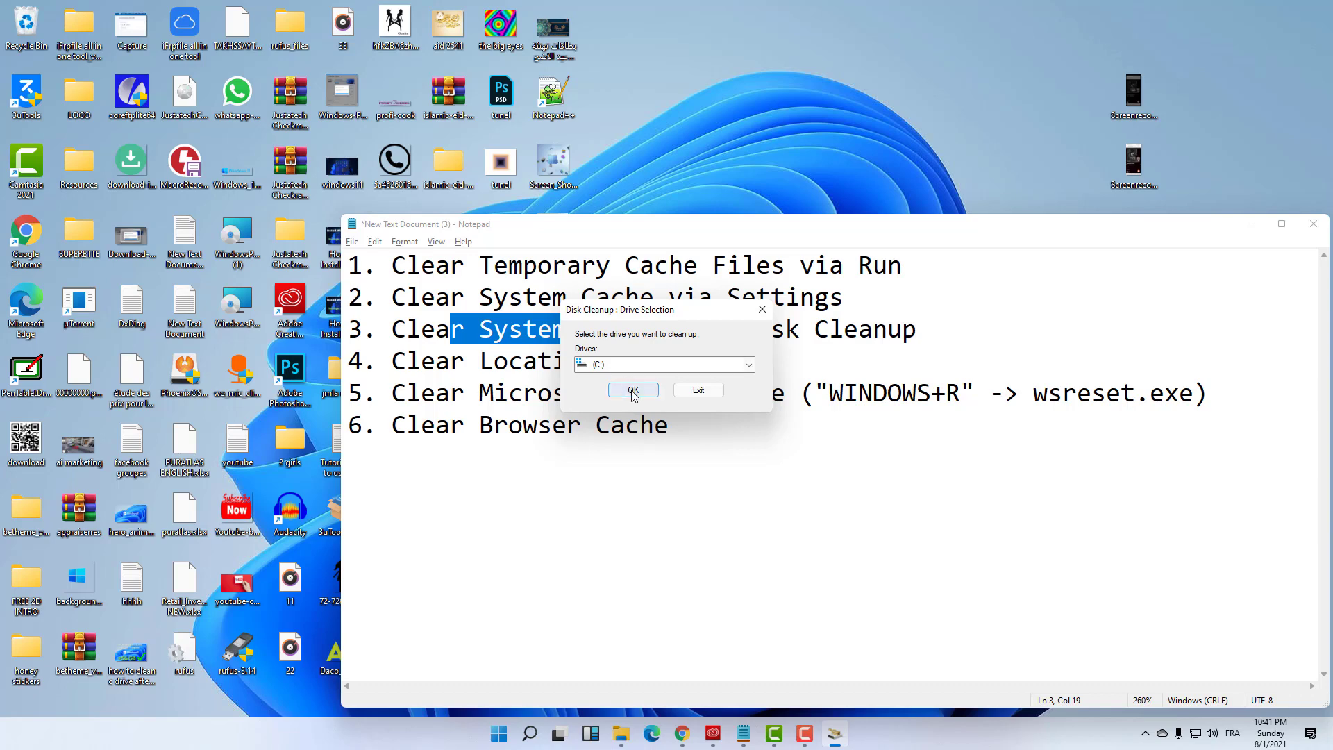
click(633, 390)
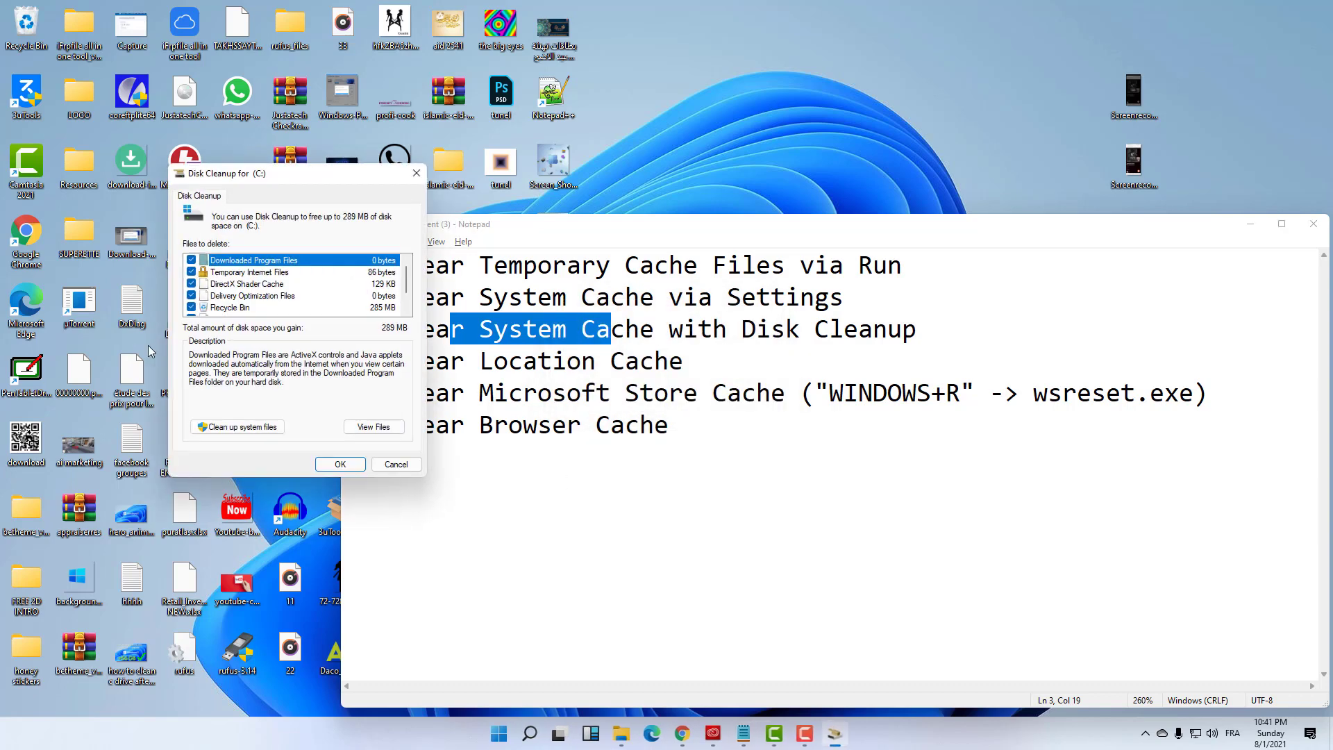
Step: Review the file categories in Disk Cleanup, permanently delete the checked ones, and move the progress window clear of the checklist
drag(304, 173, 769, 231)
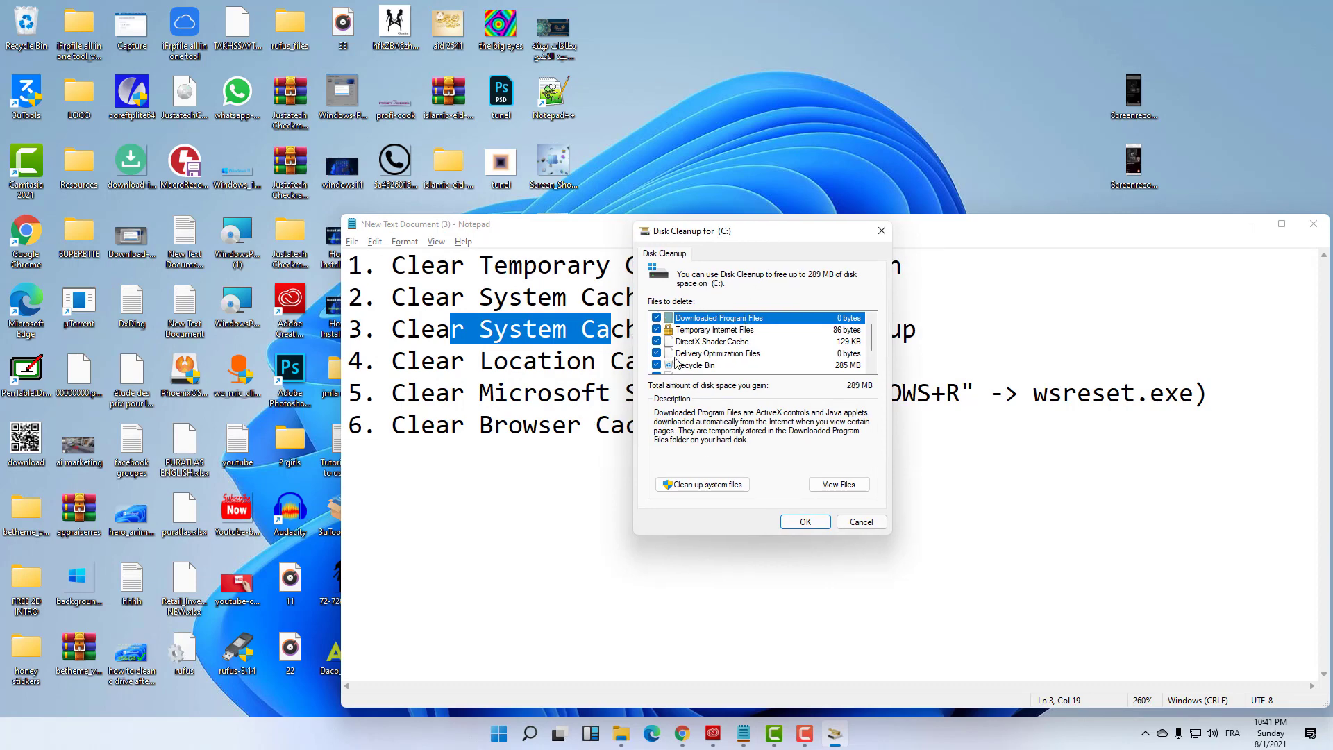
scroll(678, 363, down, 2)
scroll(677, 363, up, 2)
click(813, 522)
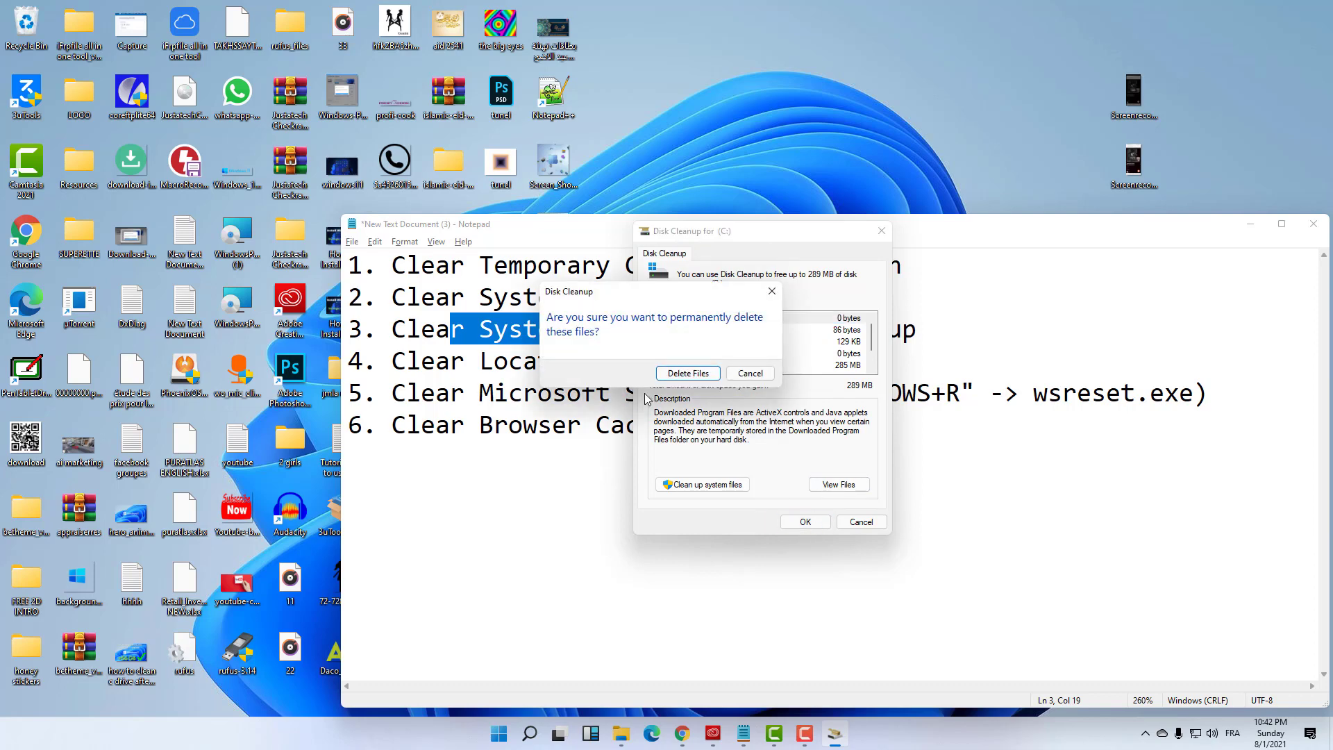
click(677, 368)
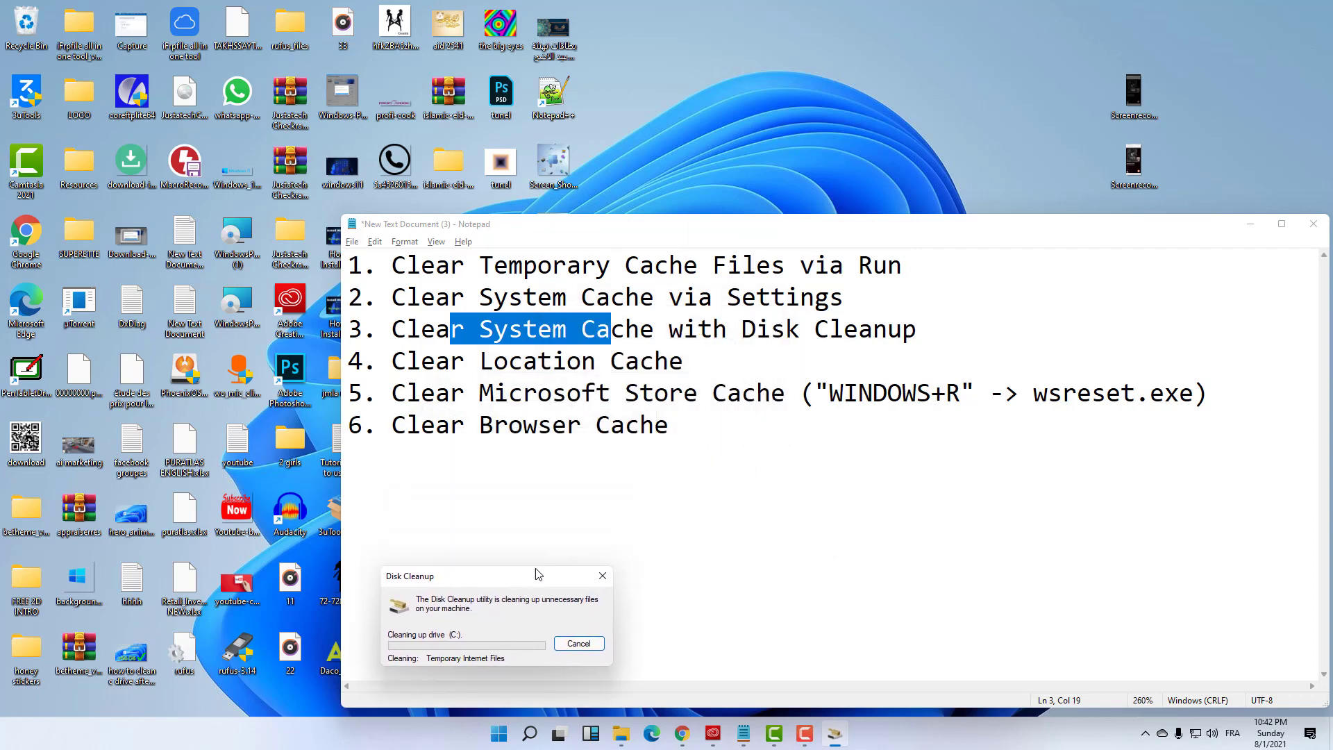
drag(540, 573, 1220, 590)
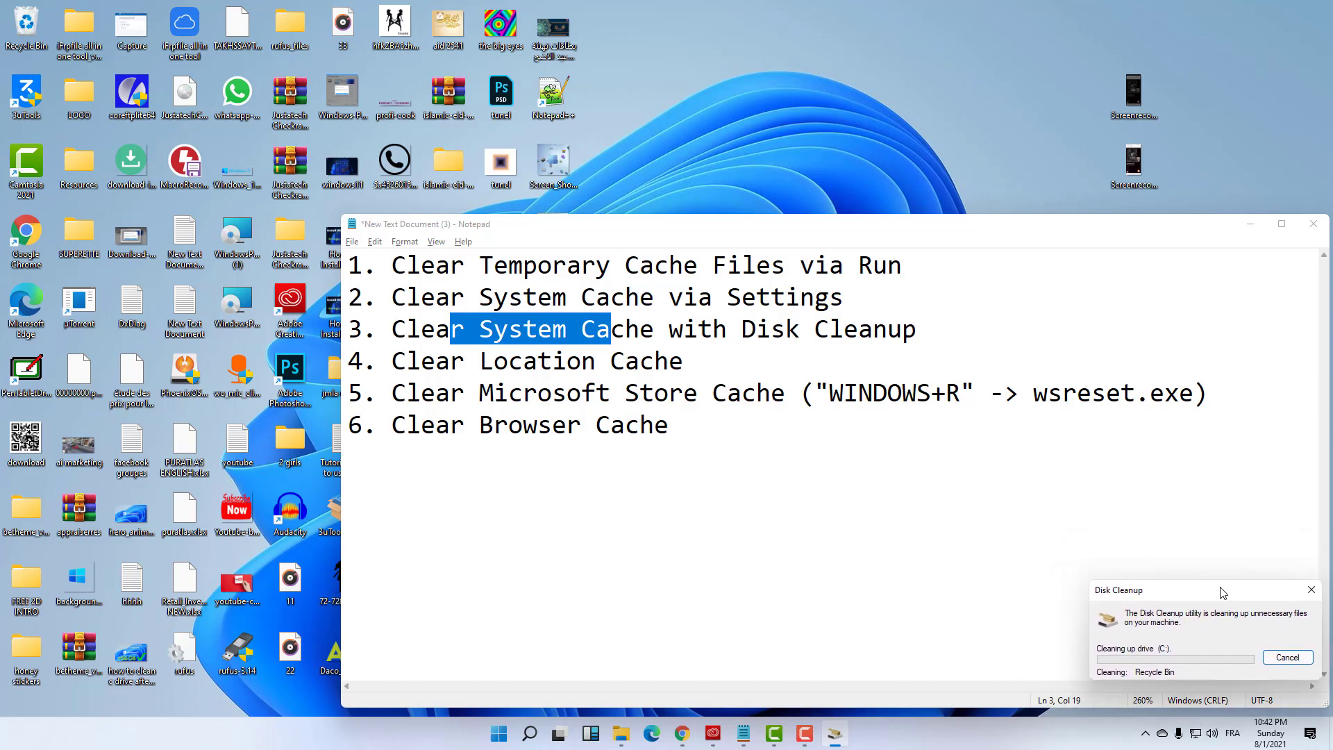
Step: Highlight "Clear Location Cache" in the checklist and open the Privacy category of the Windows settings
click(879, 559)
drag(393, 360, 718, 351)
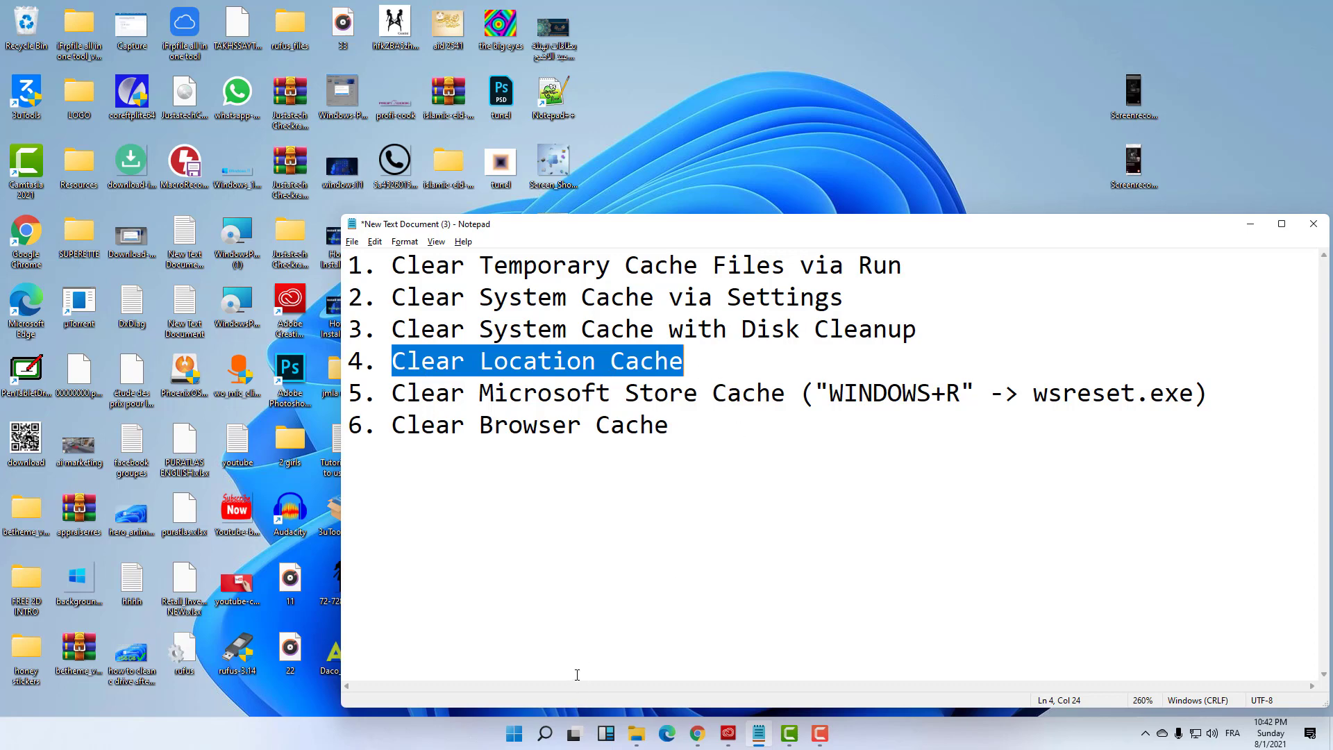
click(513, 733)
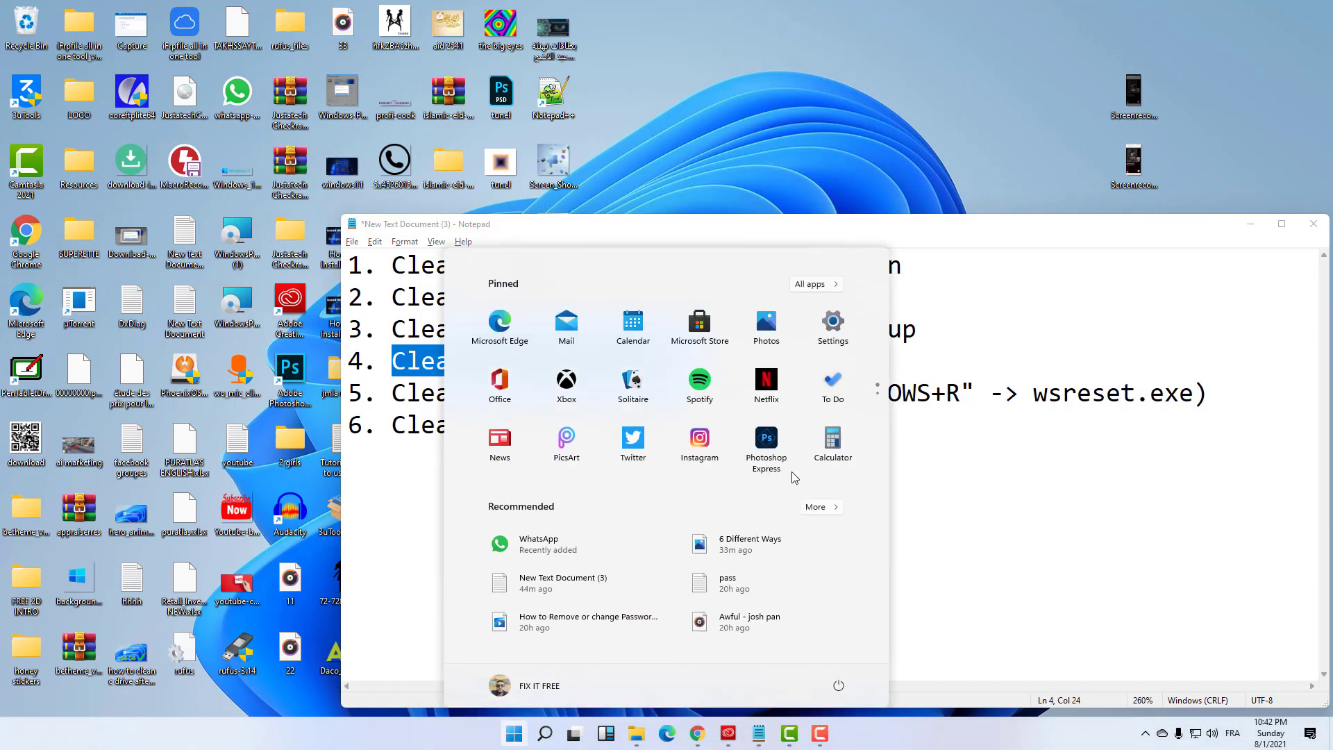
click(836, 326)
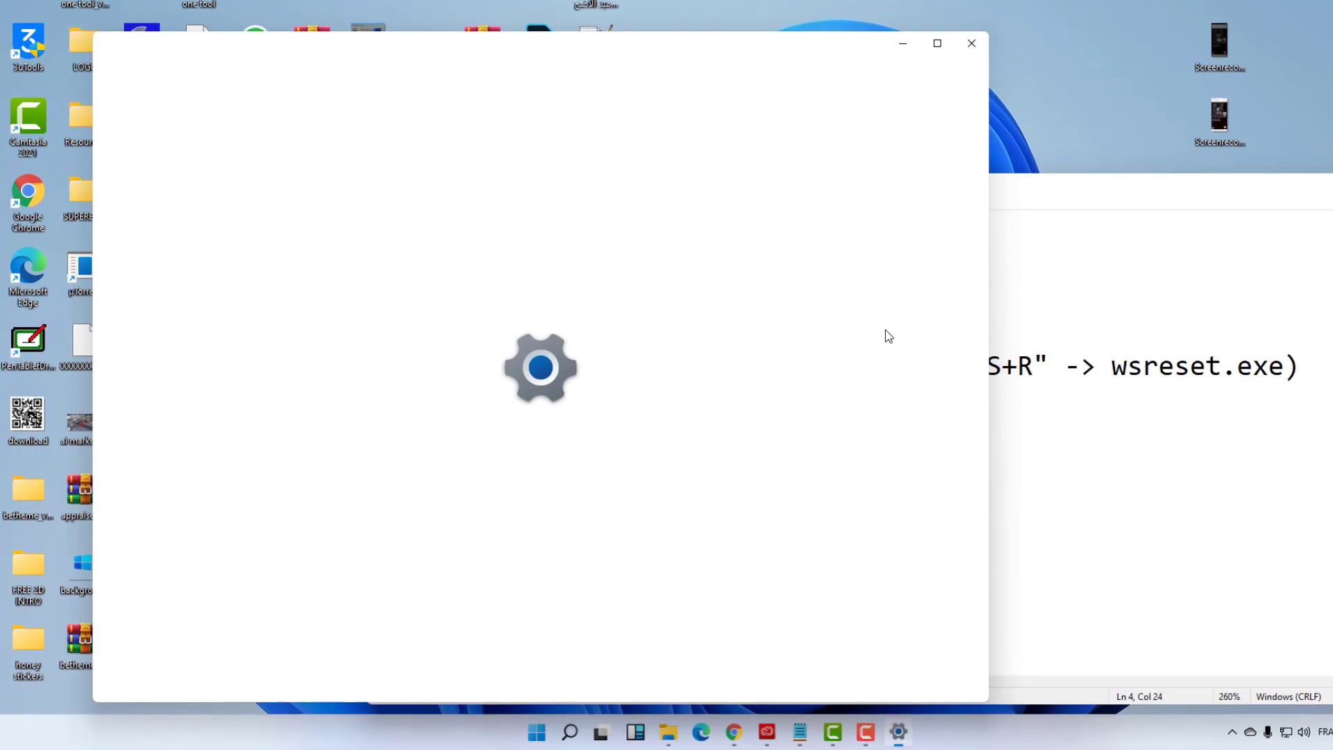
drag(739, 48, 1084, 61)
click(1180, 453)
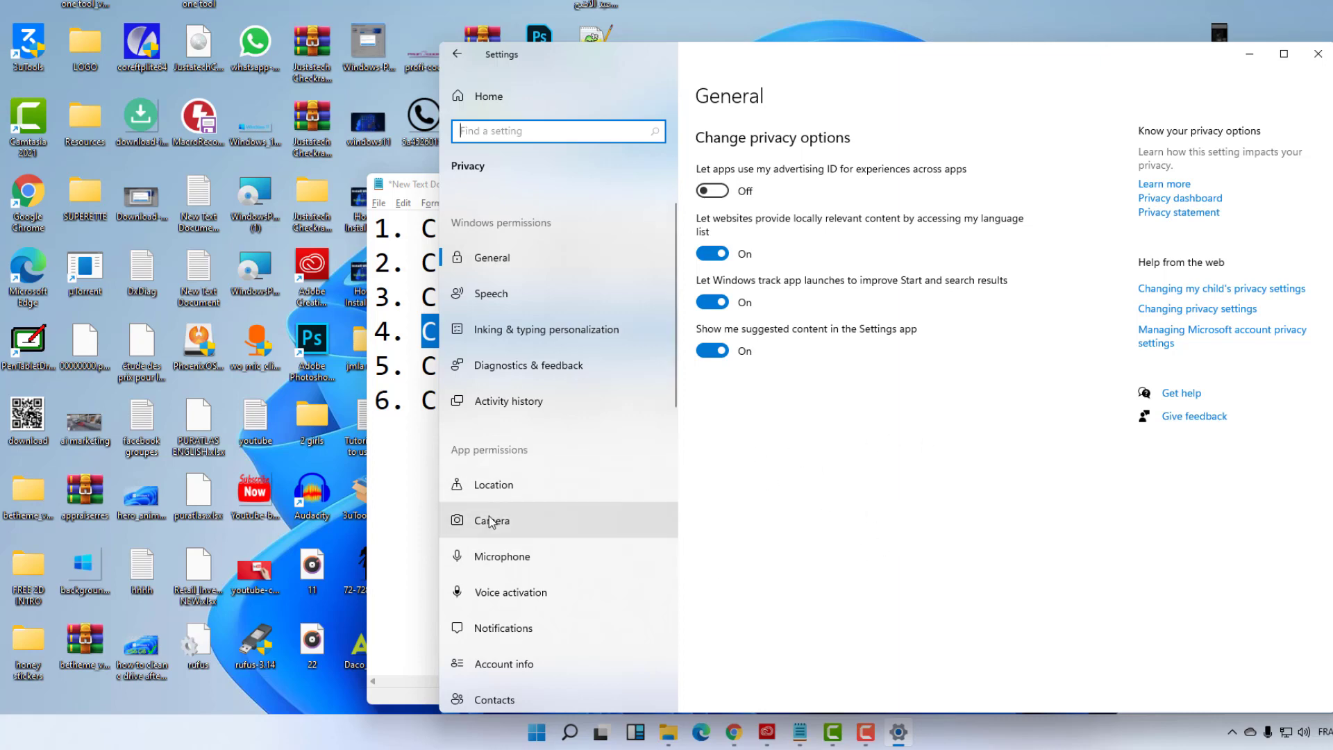
Step: Clear the location history on this device from the Location privacy page
click(508, 486)
scroll(847, 481, down, 5)
scroll(845, 478, down, 5)
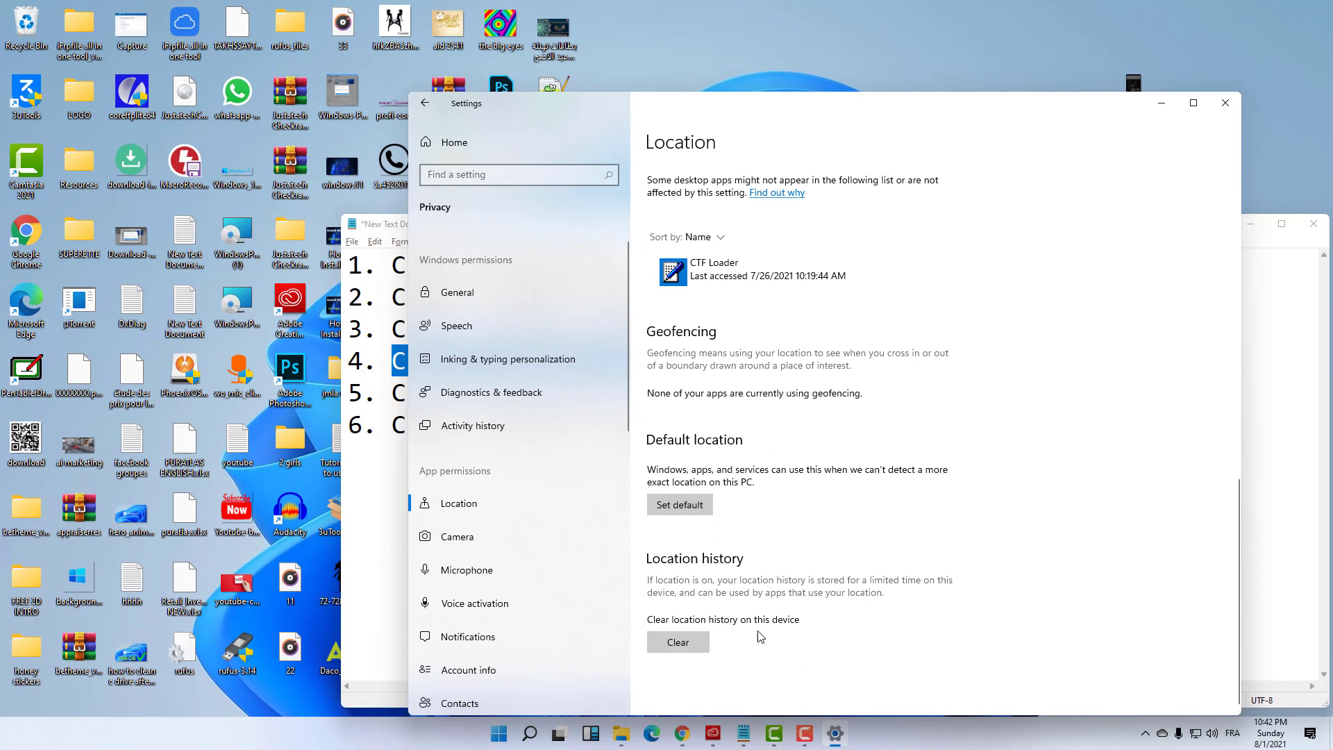
click(688, 647)
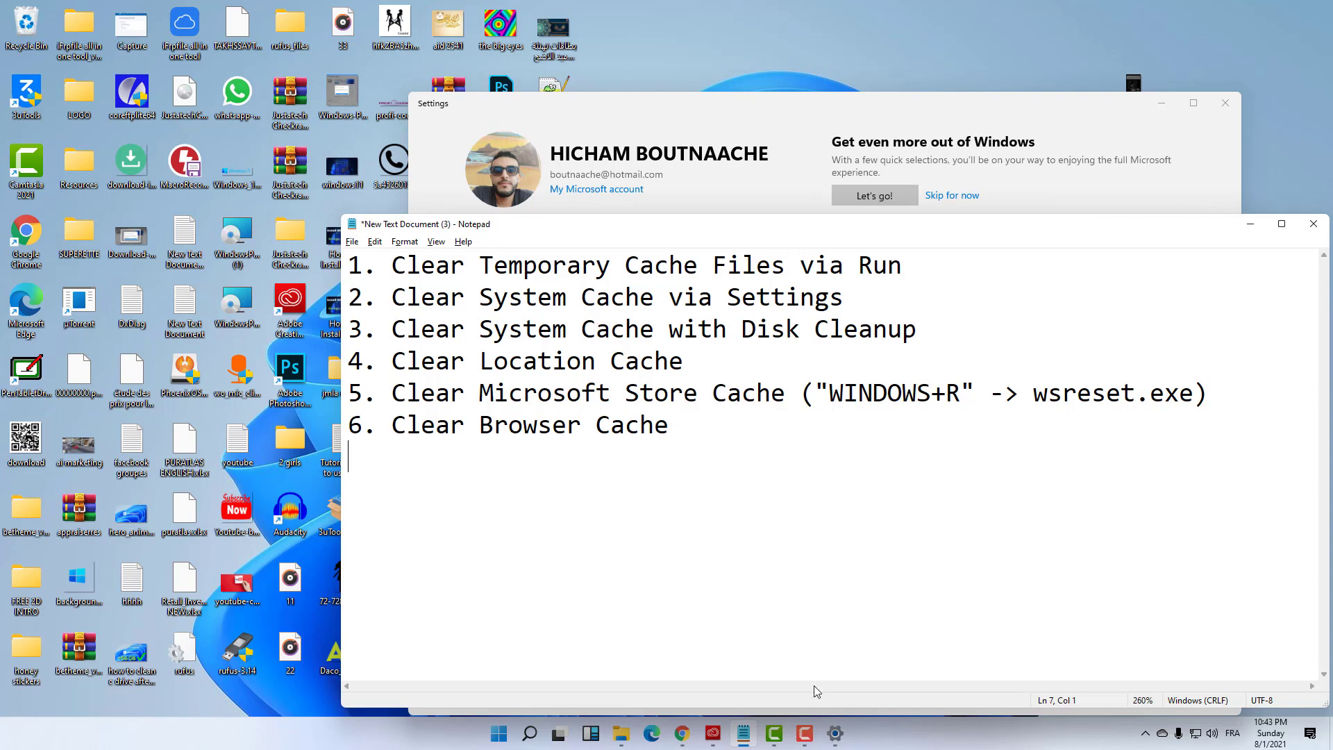
Step: Open the Run dialog and copy "wsreset.exe" from the Microsoft Store Cache line of the checklist
key(super+r)
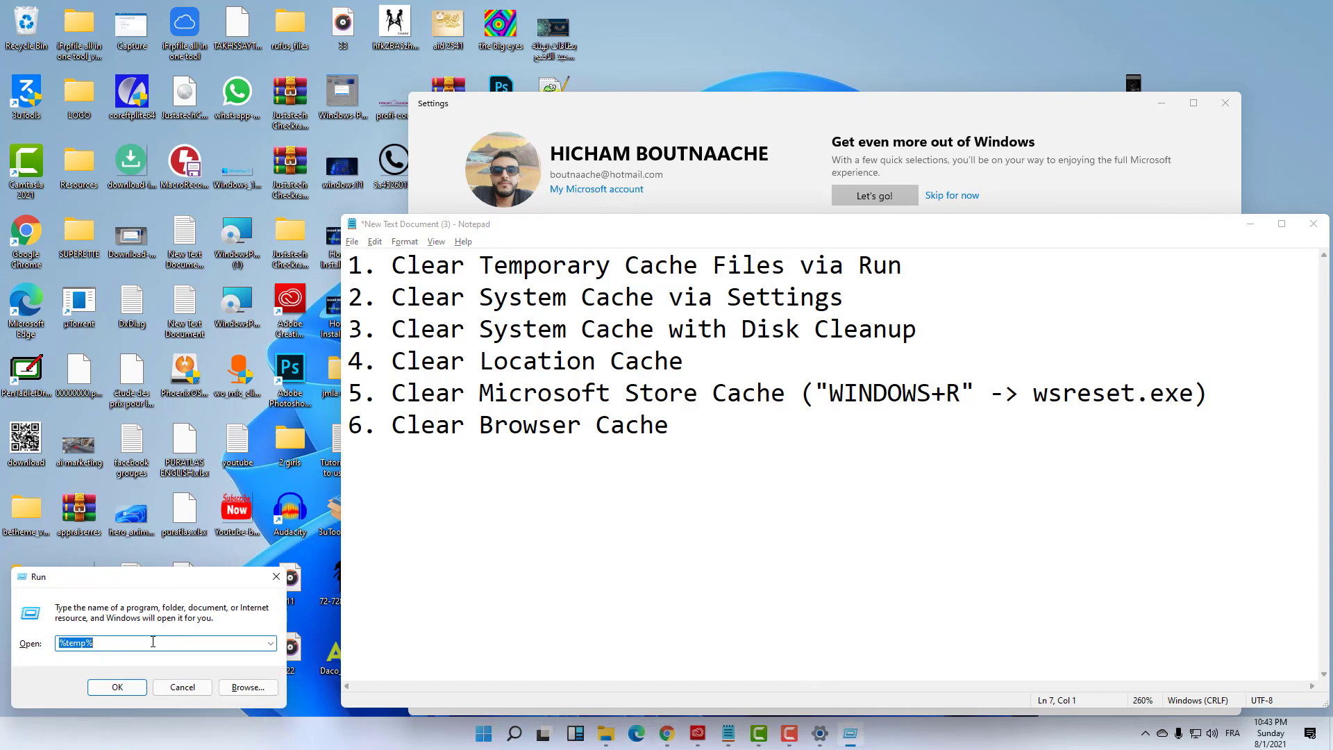
key(End)
key(shift+Left)
key(shift+Left)
key(shift+Left)
key(shift+Left)
key(shift+Left)
click(59, 646)
double_click(61, 645)
double_click(1119, 400)
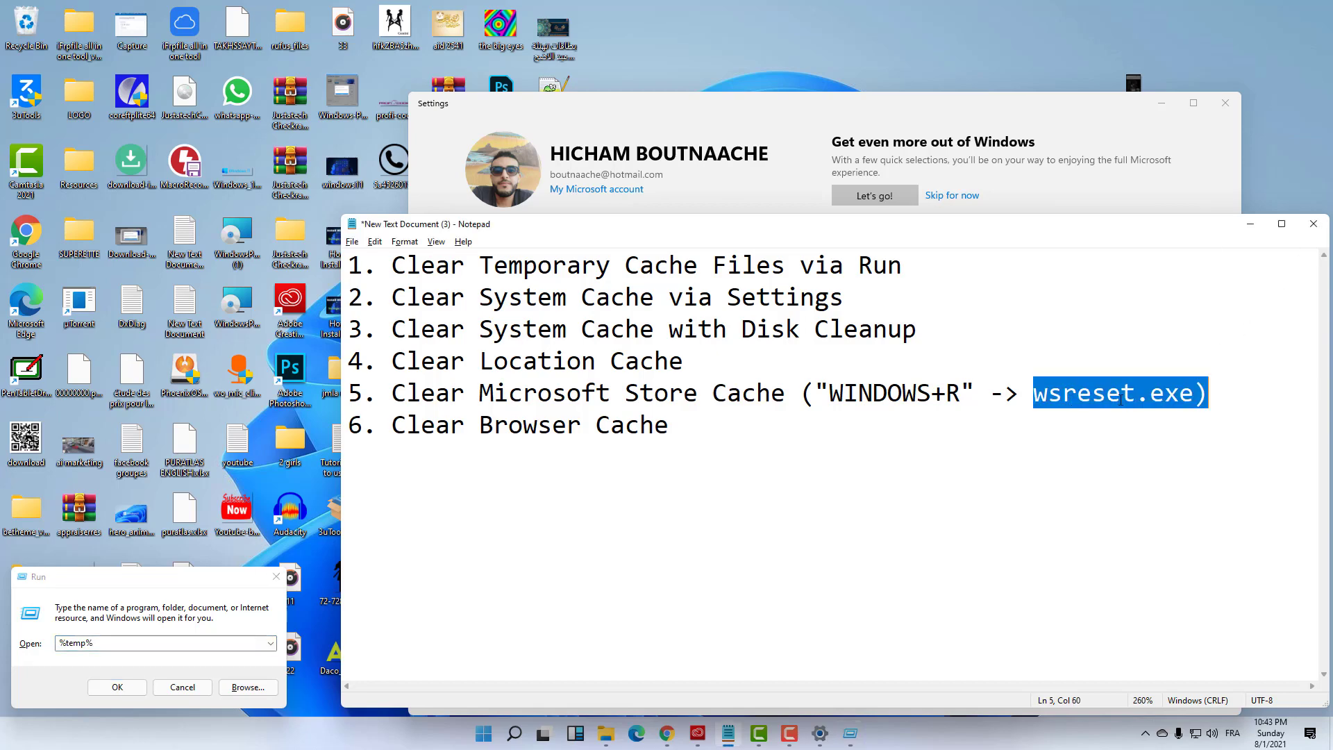
click(1138, 400)
drag(1033, 393, 1194, 389)
key(ctrl+c)
Step: Replace the existing Run entry with the copied wsreset.exe and run it
click(129, 642)
drag(128, 642, 3, 644)
click(3, 645)
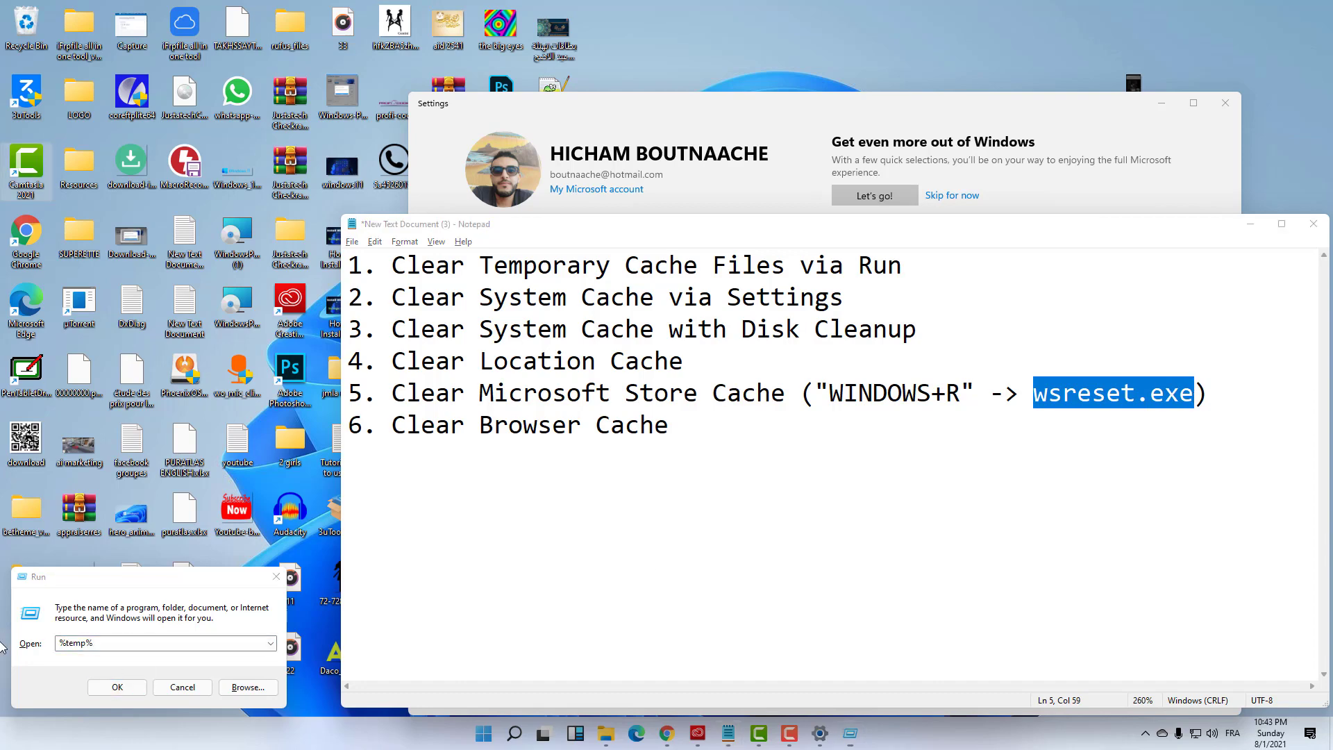
drag(131, 645, 2, 646)
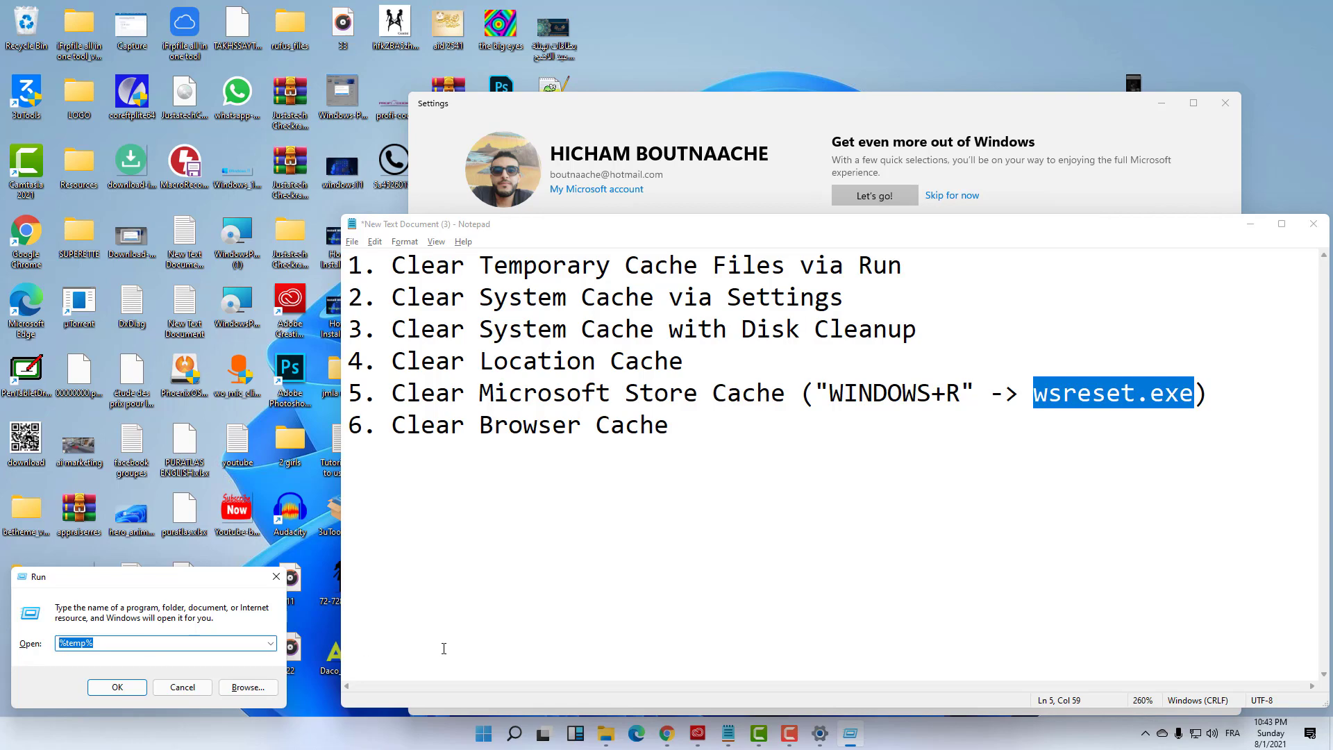
key(ctrl+v)
click(128, 690)
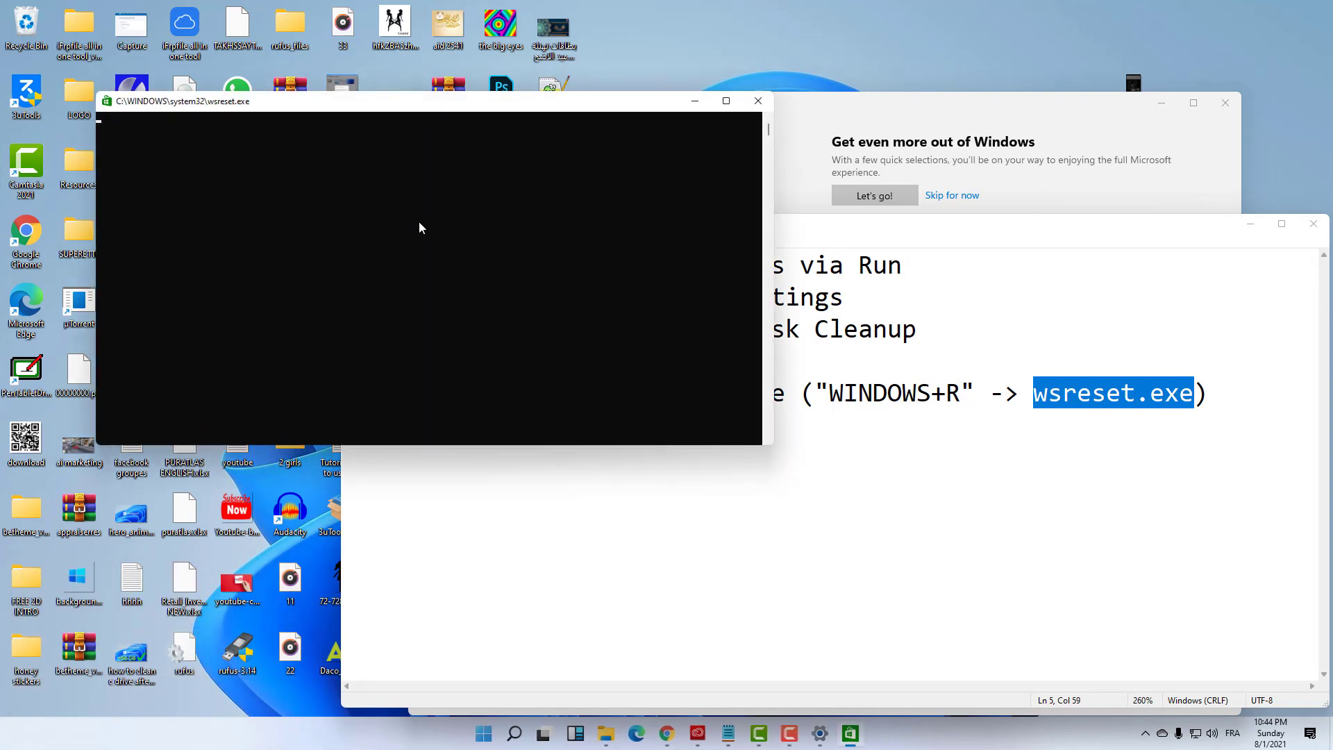
Step: Reposition the wsreset.exe window while the reset runs, and close the Microsoft Store window that follows
drag(394, 107, 344, 60)
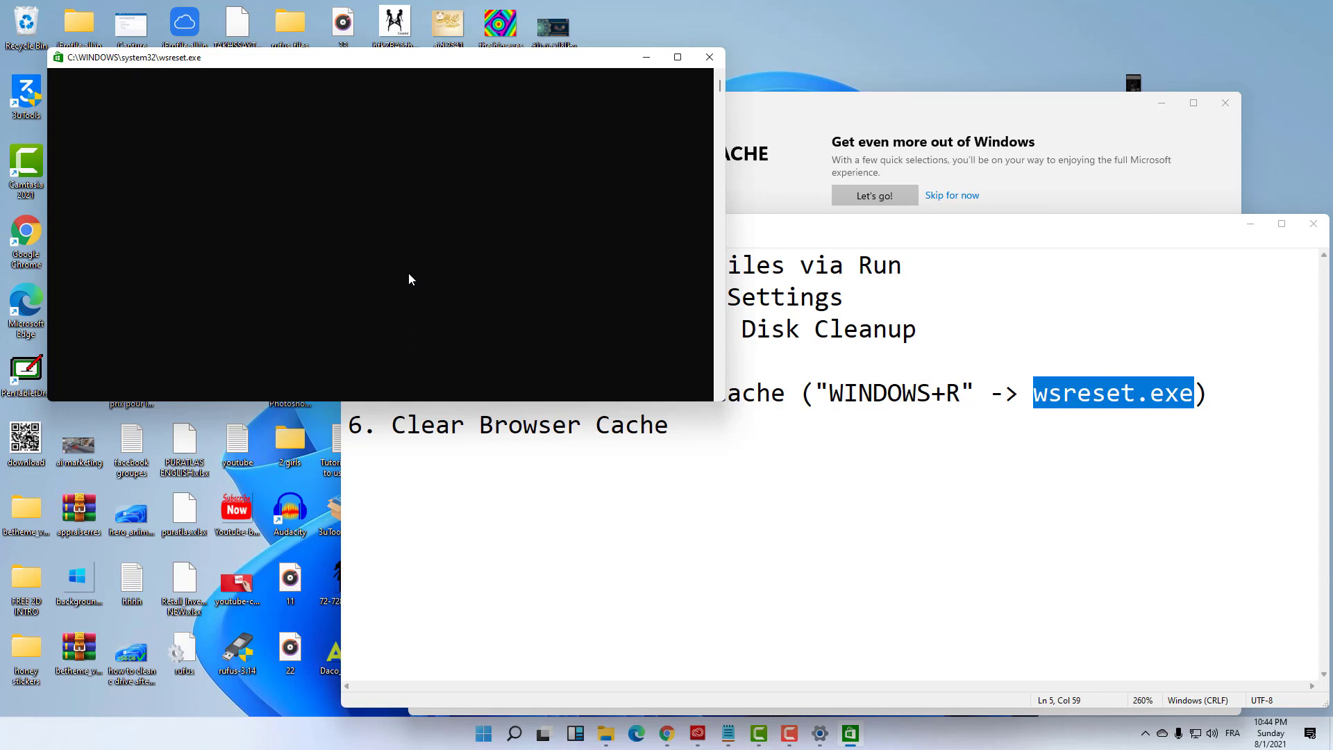
drag(410, 60, 408, 100)
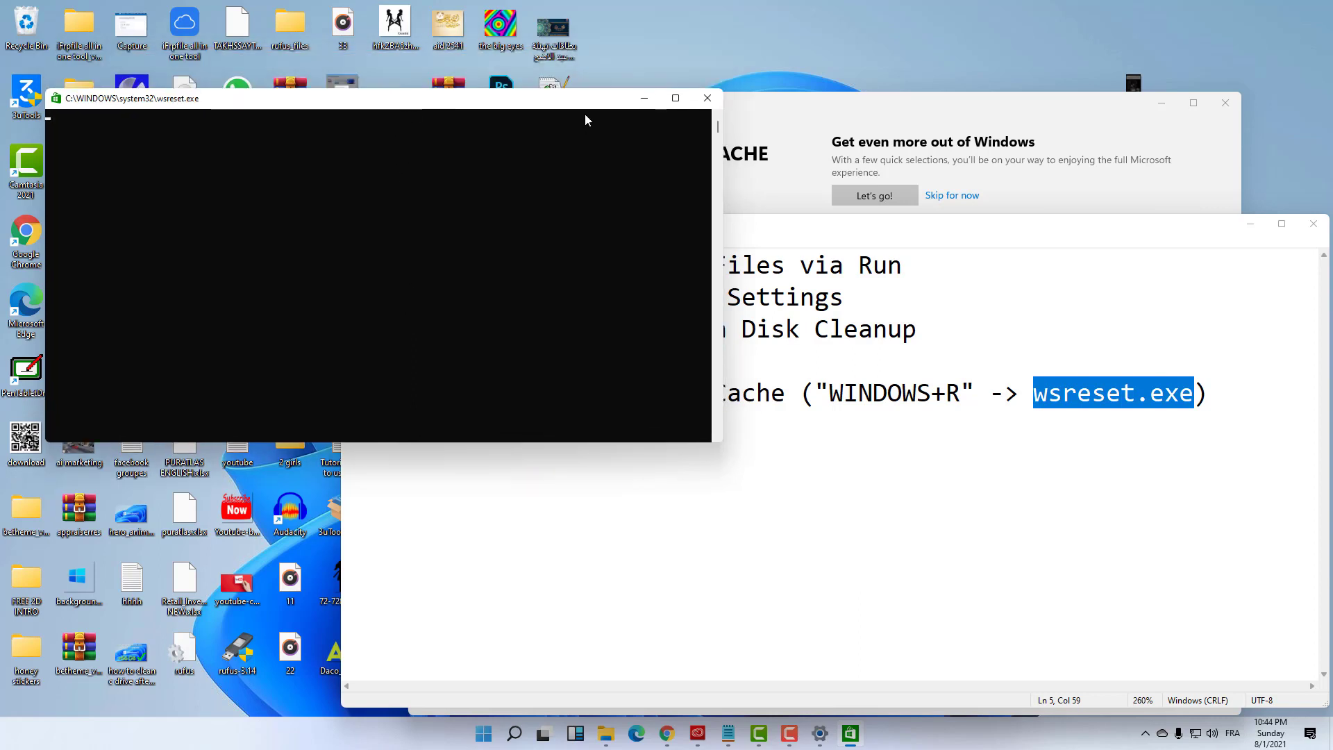
drag(595, 100, 636, 133)
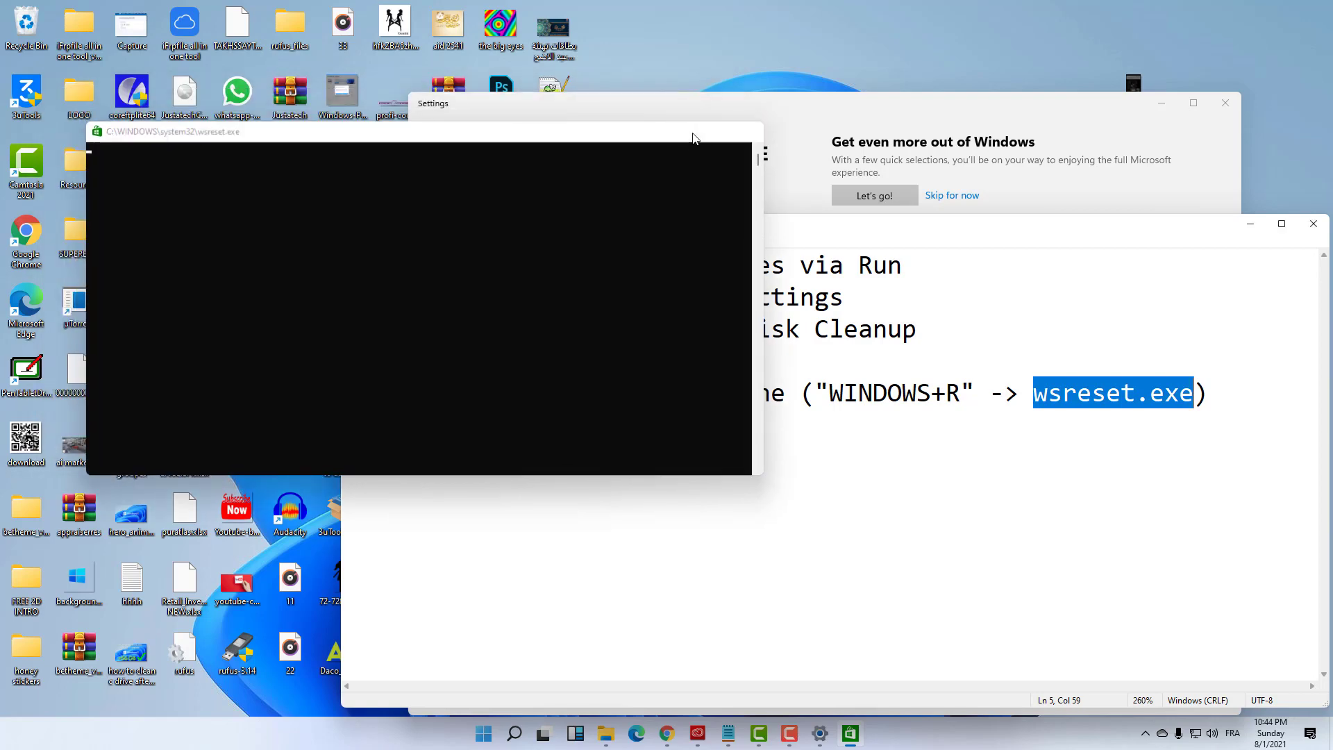
click(686, 132)
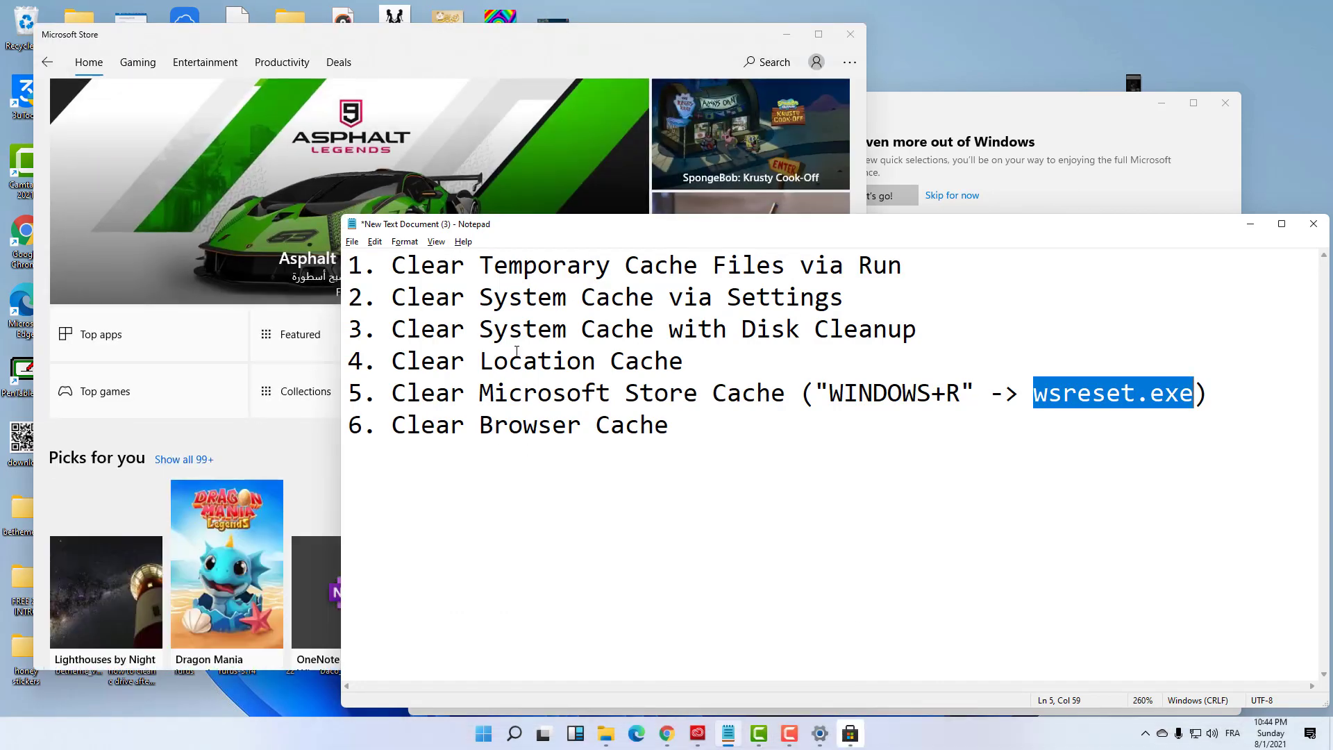
drag(458, 39, 535, 82)
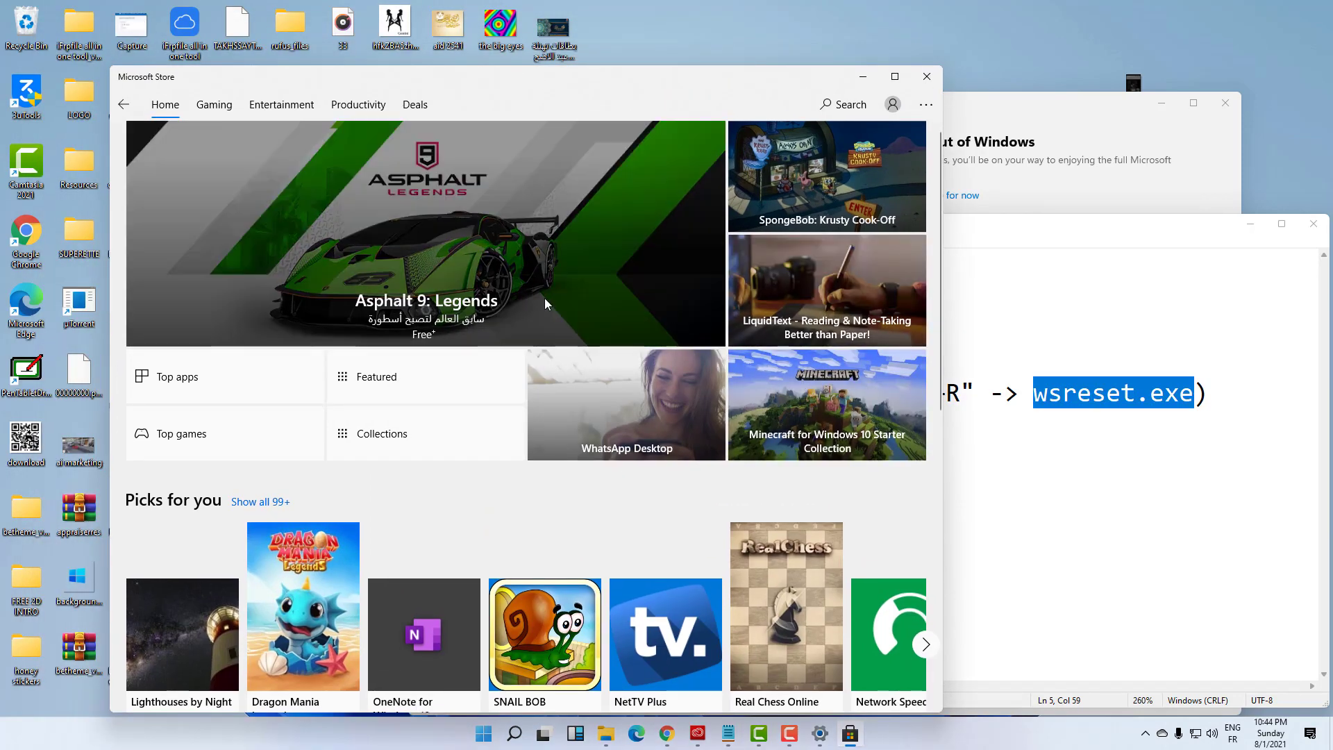
click(934, 73)
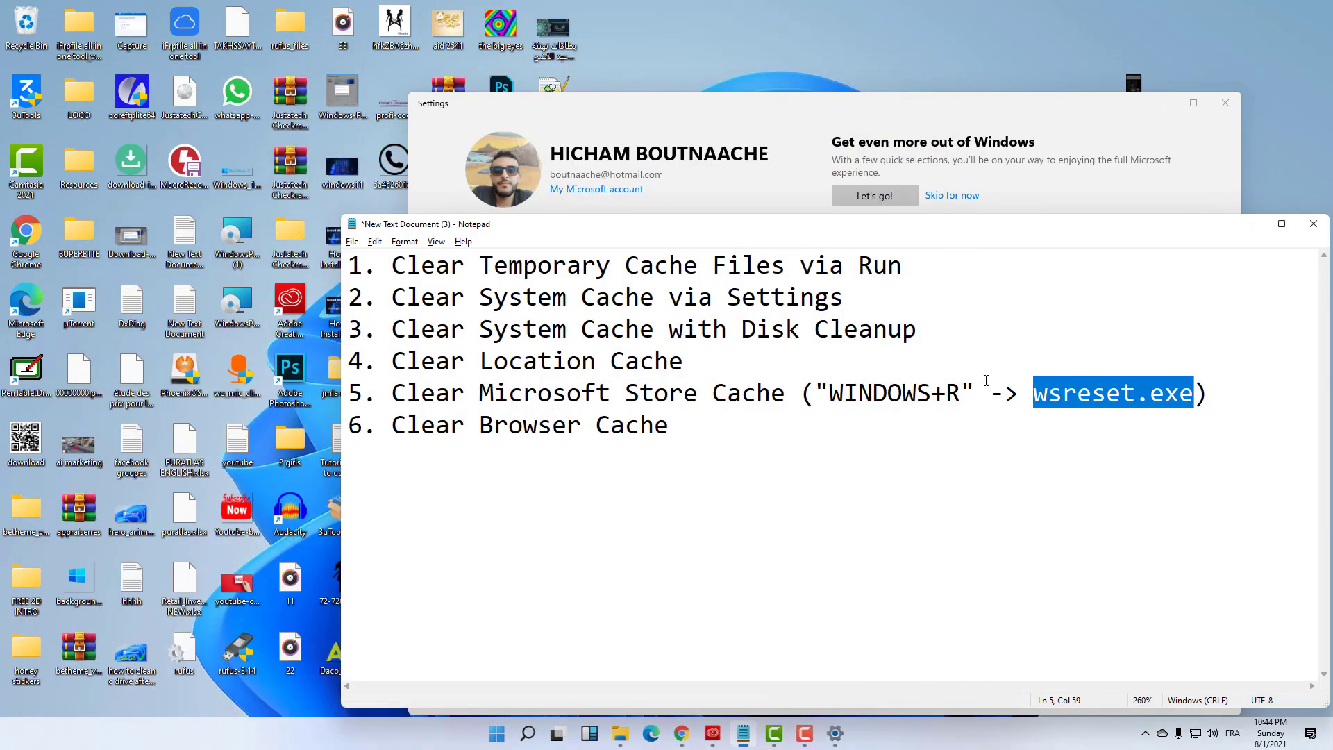
Step: Highlight "Clear Browser Cache" in the checklist, and open the Clear browsing data dialog in Google Chrome
click(614, 550)
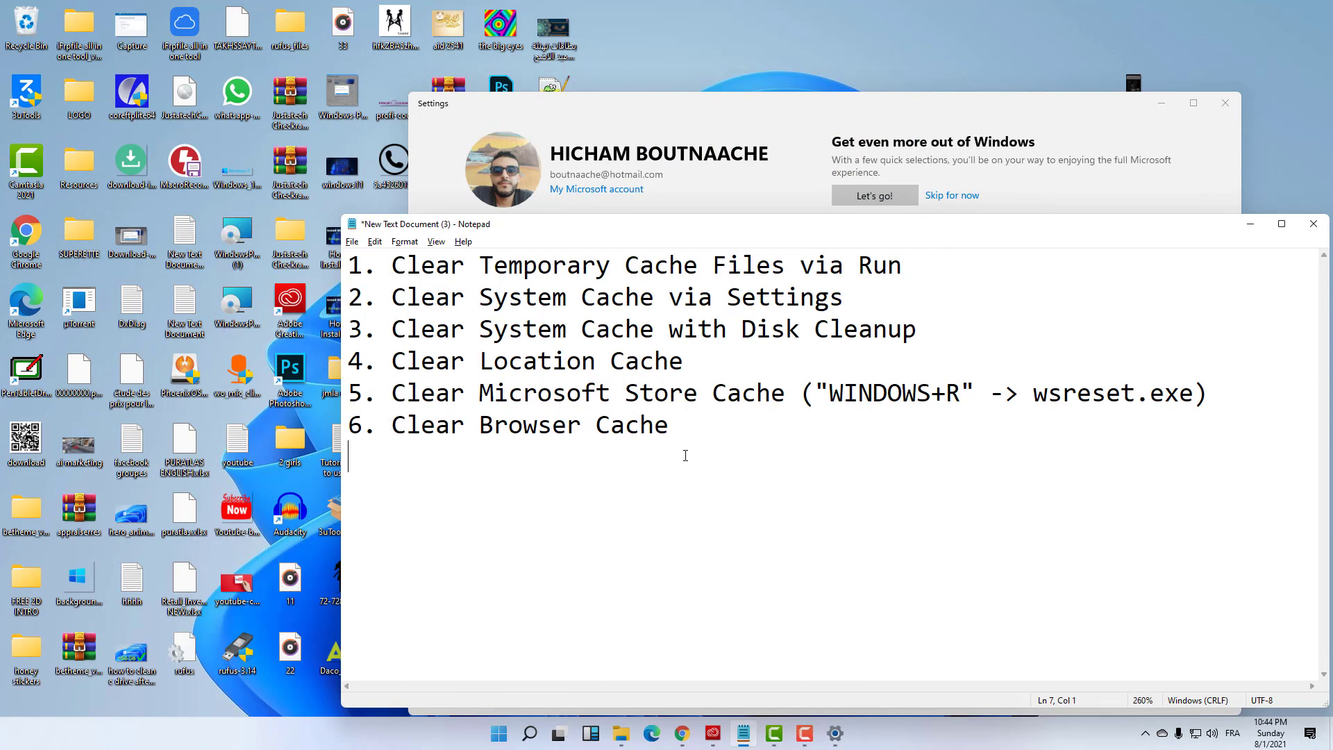
drag(669, 425, 390, 431)
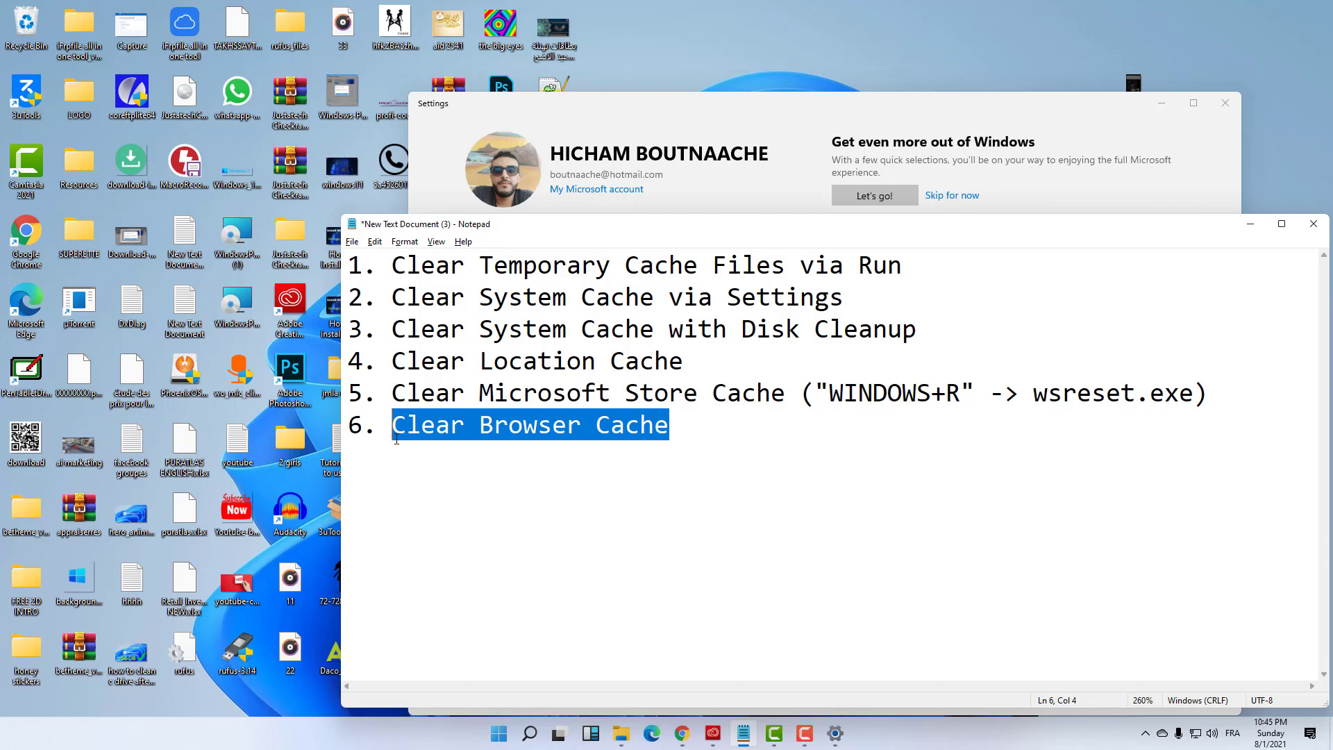
click(742, 437)
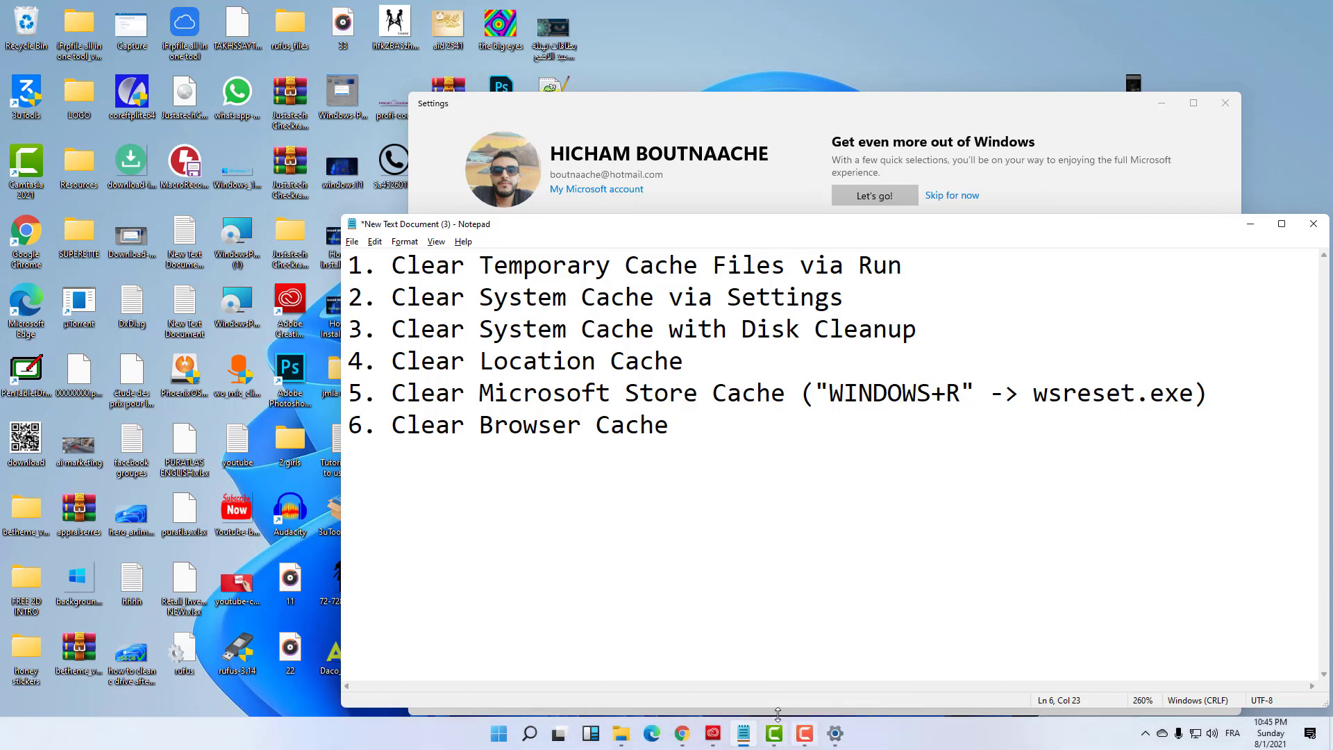
click(681, 733)
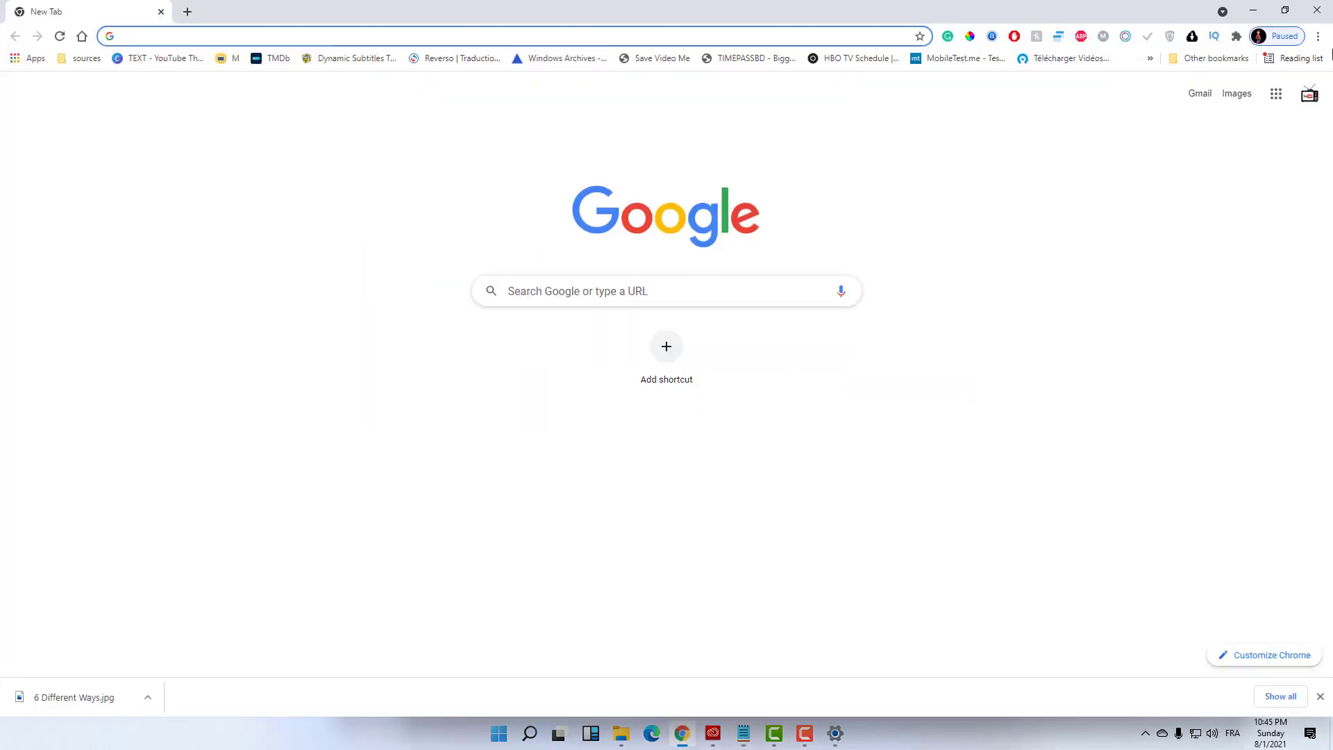
click(1317, 39)
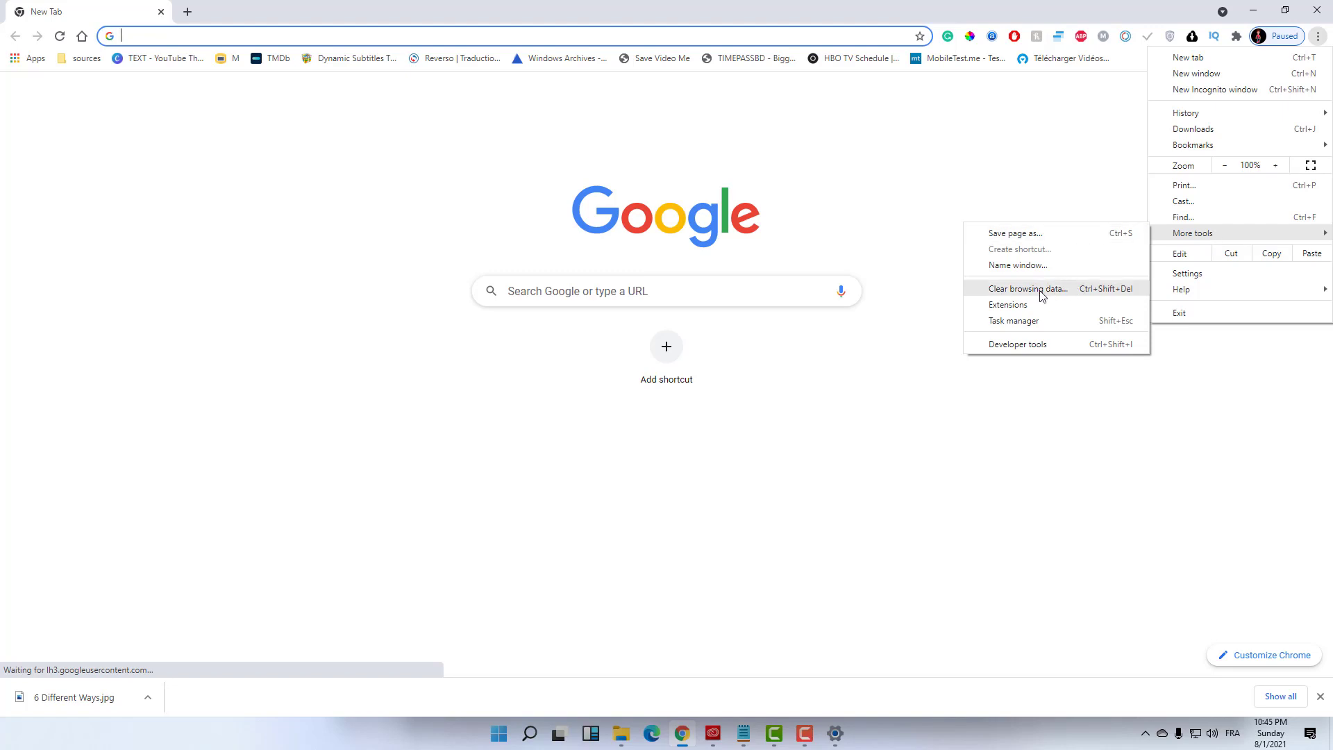
click(1098, 289)
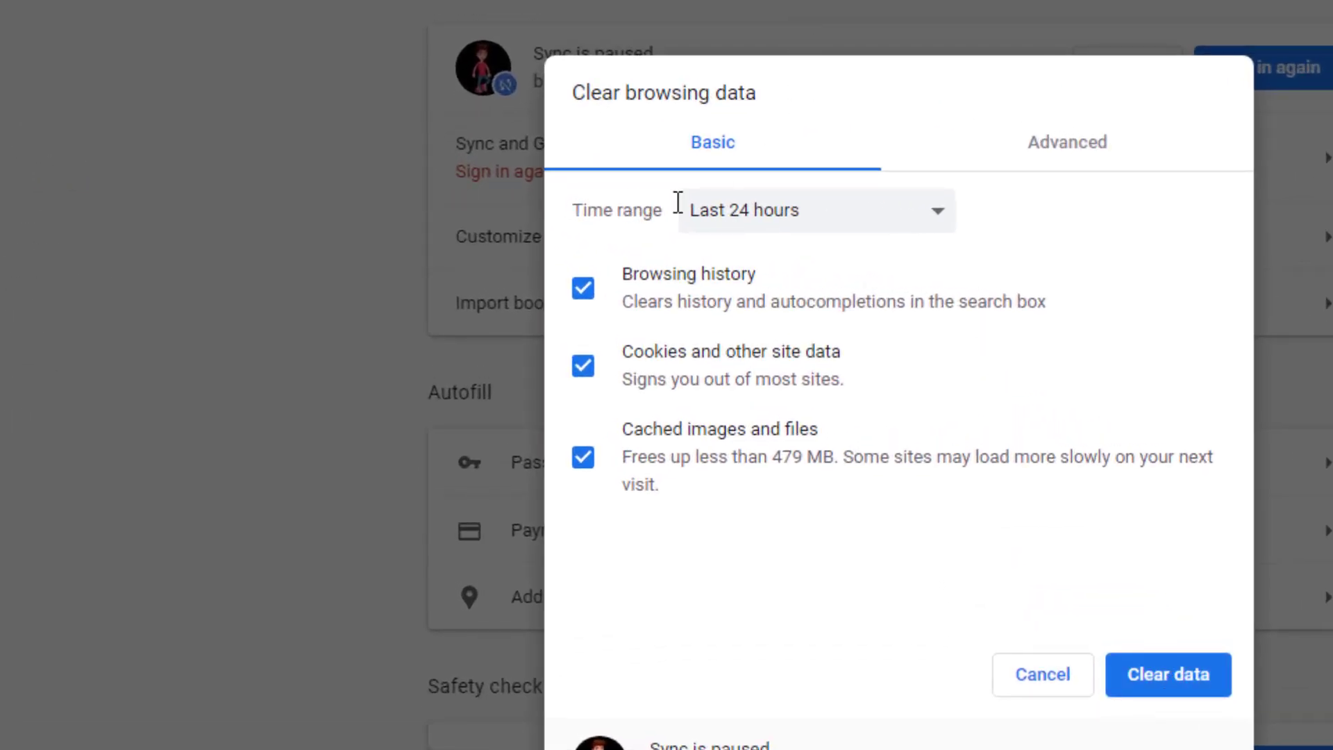
Step: Set the time range for clearing browsing data to All time, and cancel the dialog without clearing anything
click(923, 210)
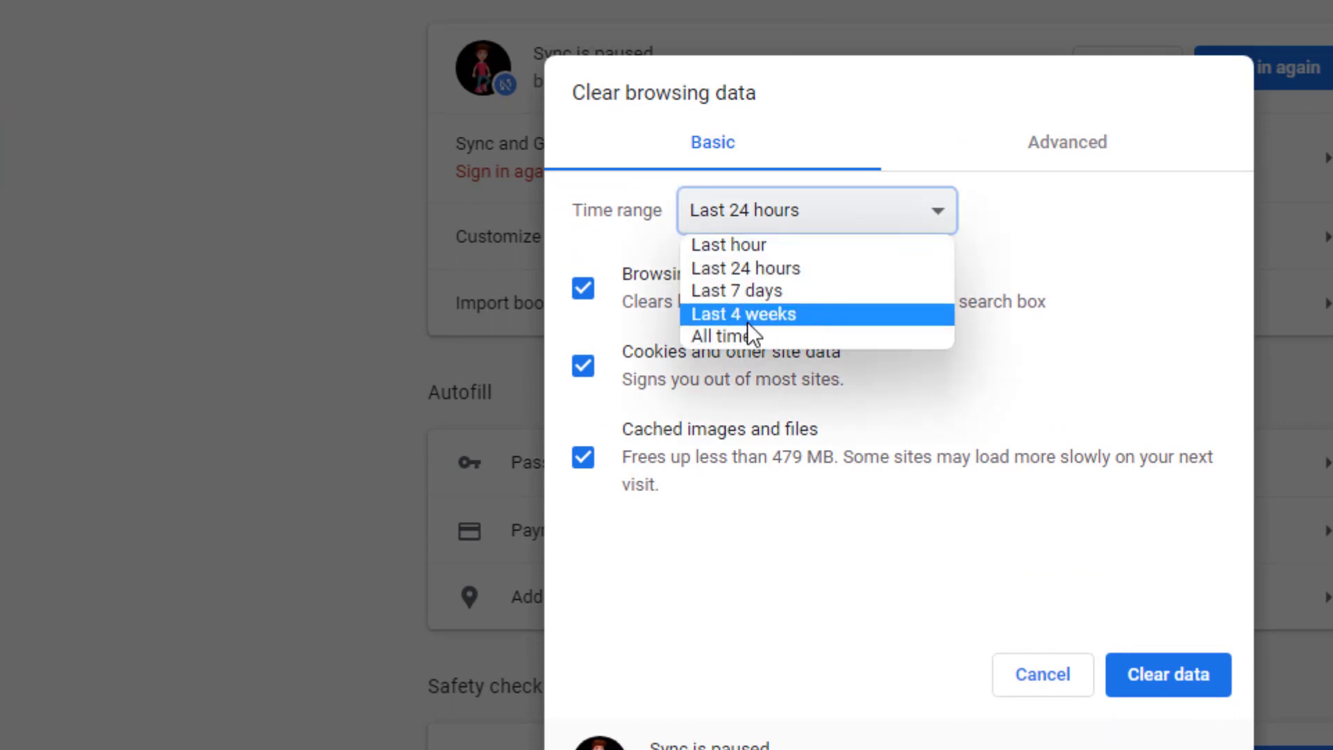
click(737, 336)
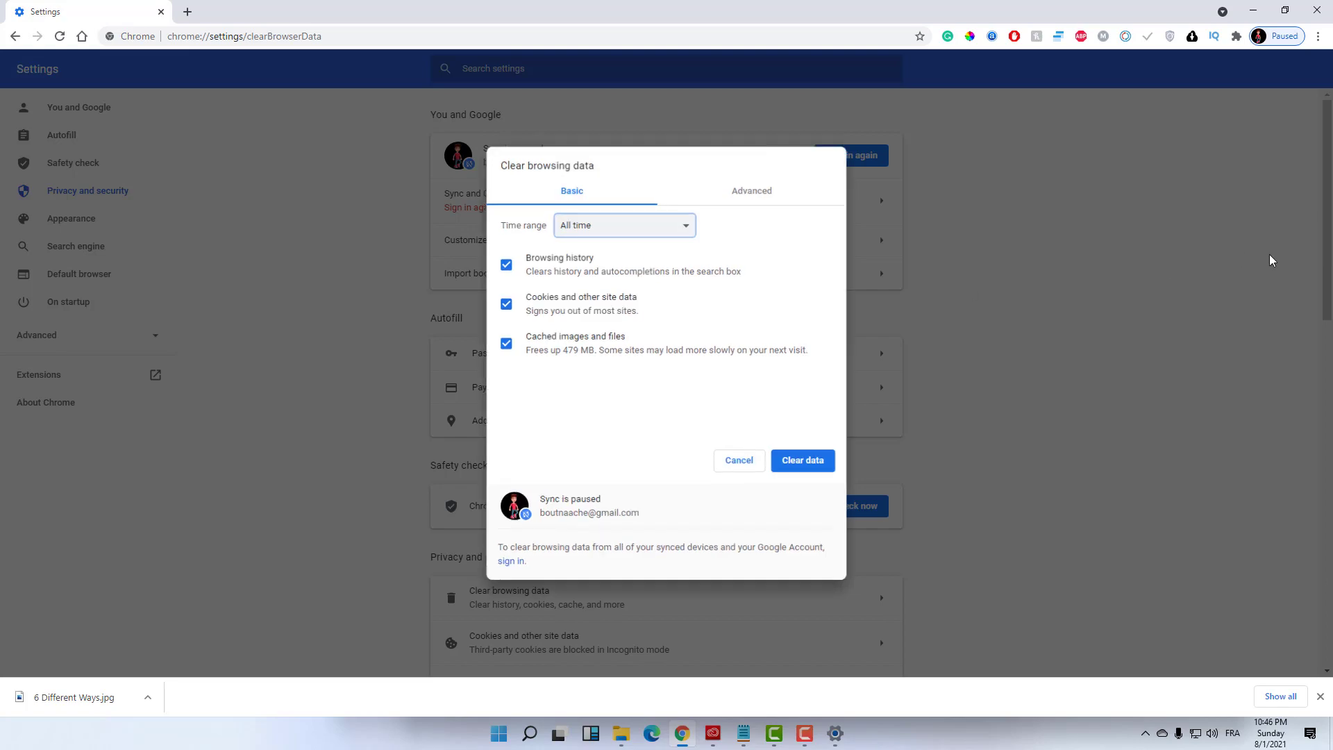
click(732, 467)
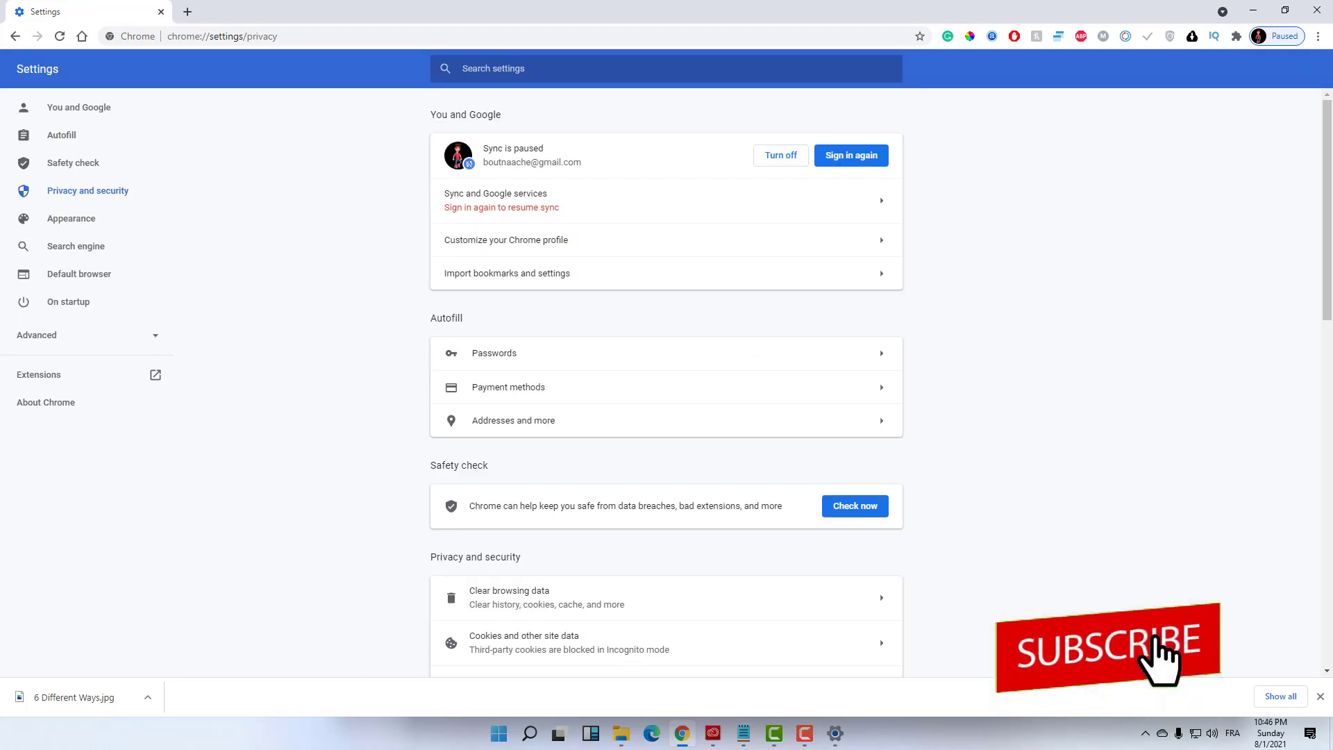